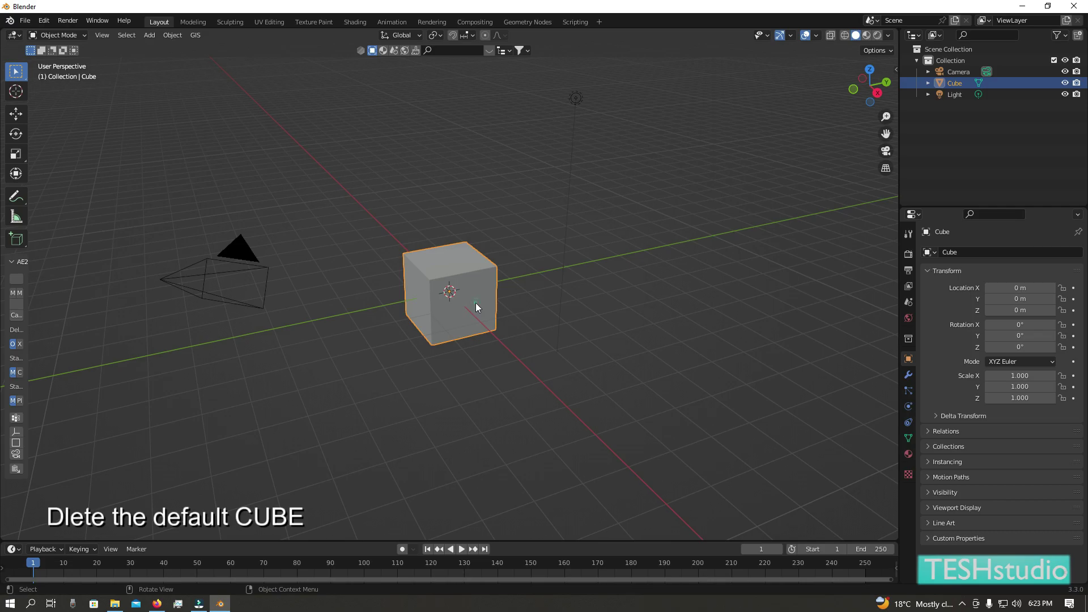
Step: Delete the default cube and add a circle mesh at the scene origin
key("Delete")
key("shift+a")
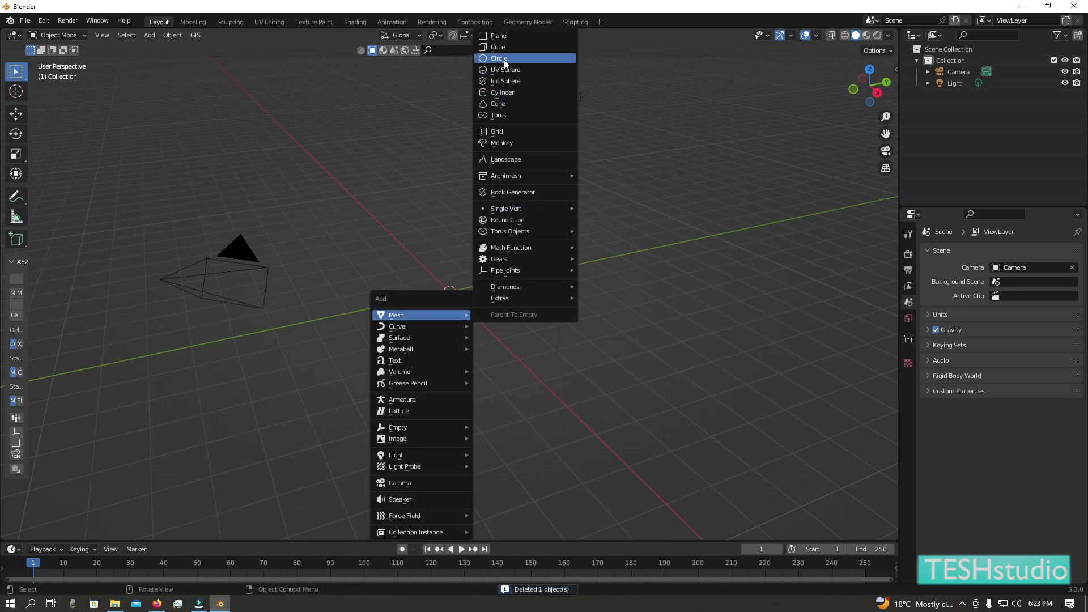
left_click(504, 60)
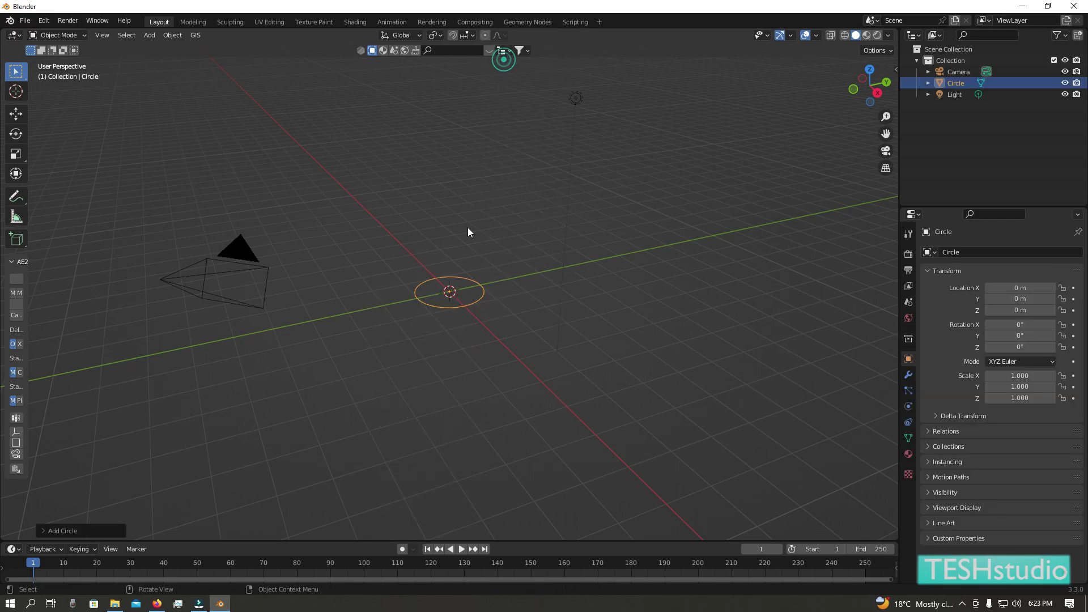
Step: In Edit Mode from the right view, extrude the circle straight up and widen its top ring
key("Tab")
scroll(490, 338, "up", 2)
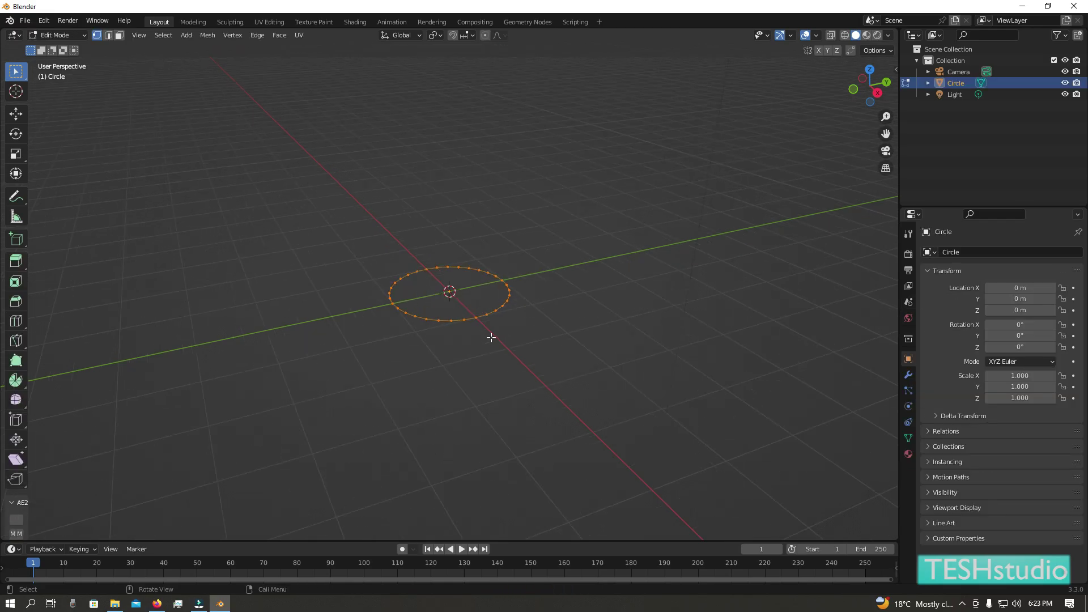
left_click(875, 97)
key("e")
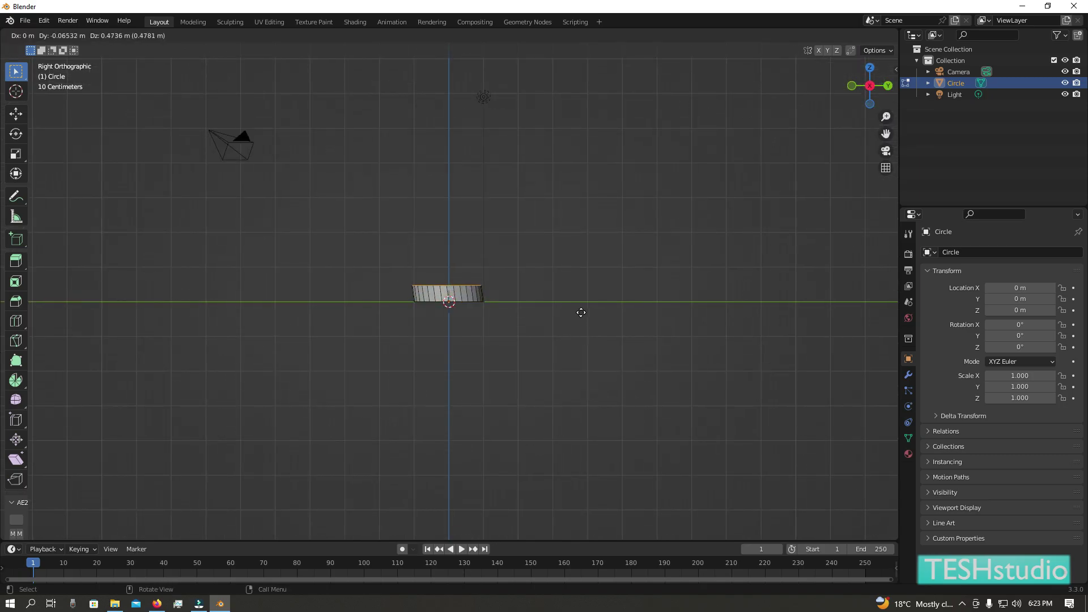
key("z")
left_click(582, 311)
key("s")
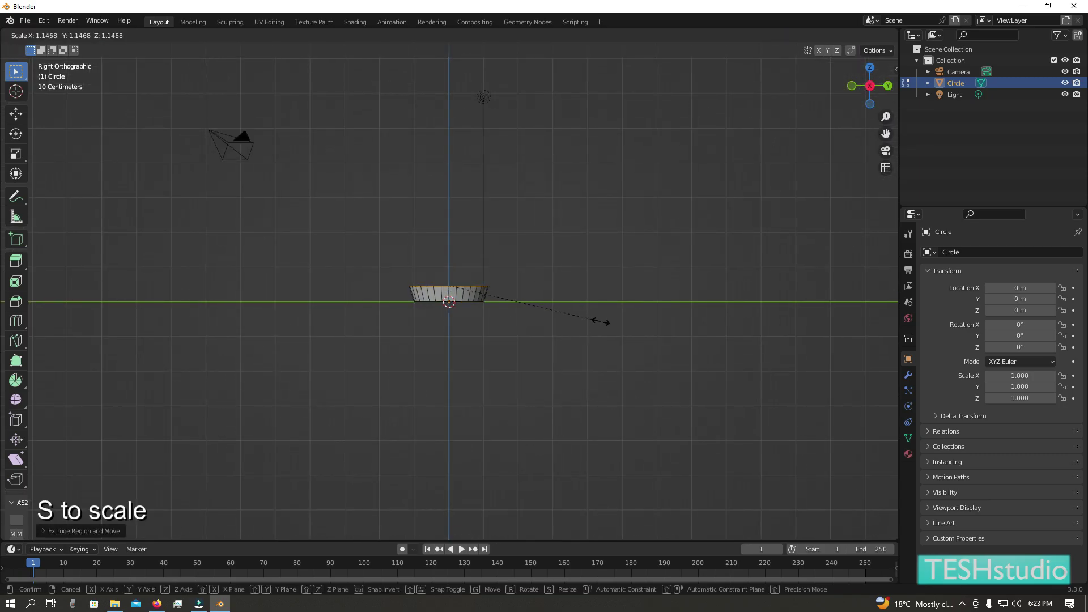
left_click(595, 321)
Step: Extrude two more vertical sections, scaling each new top ring outward
key("e")
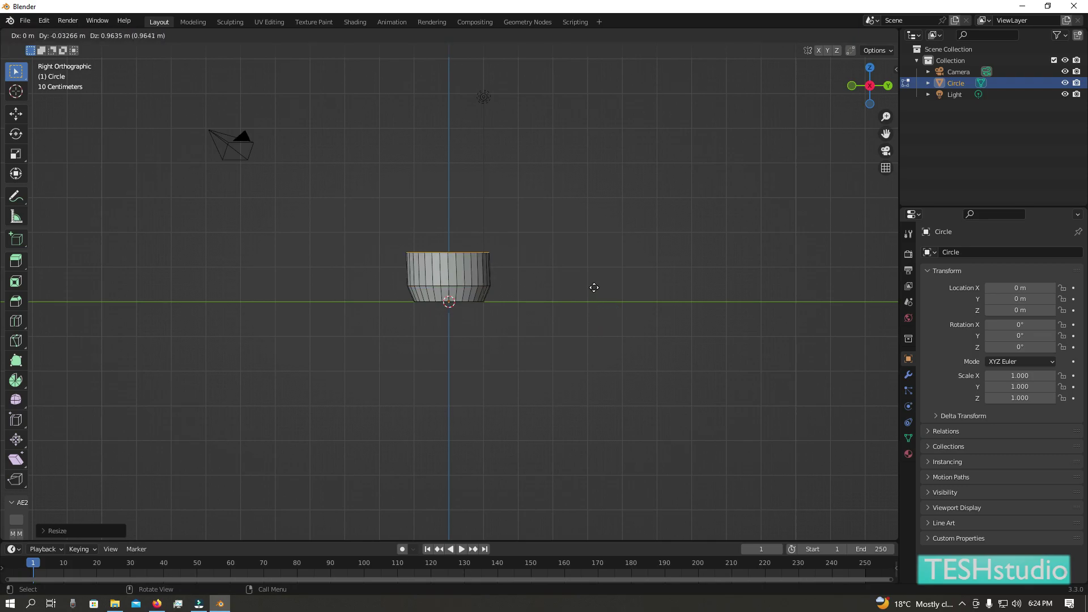
key("z")
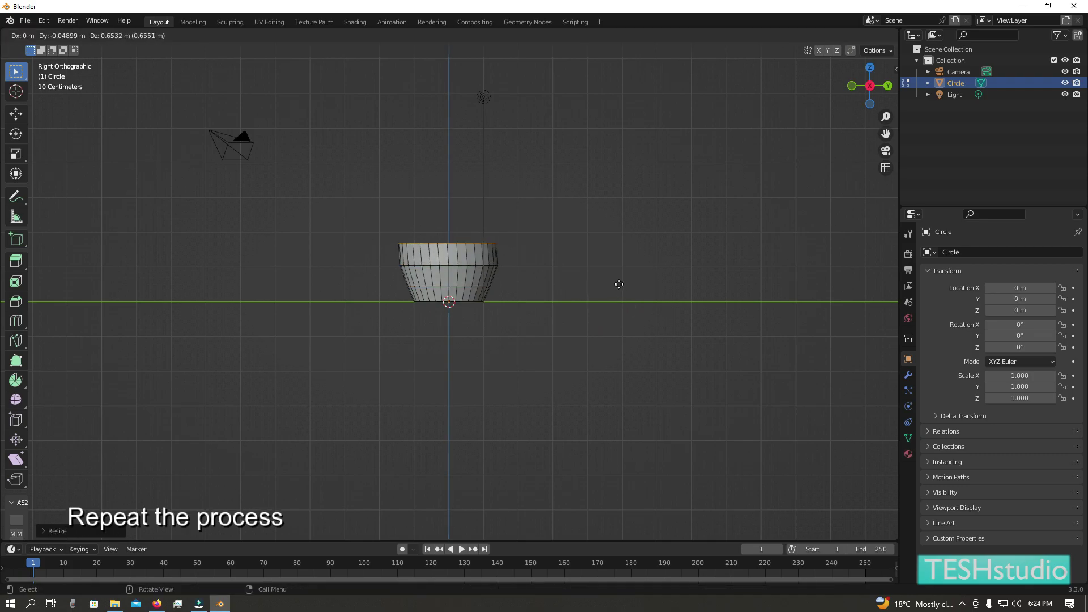
left_click(619, 286)
key("s")
left_click(578, 249)
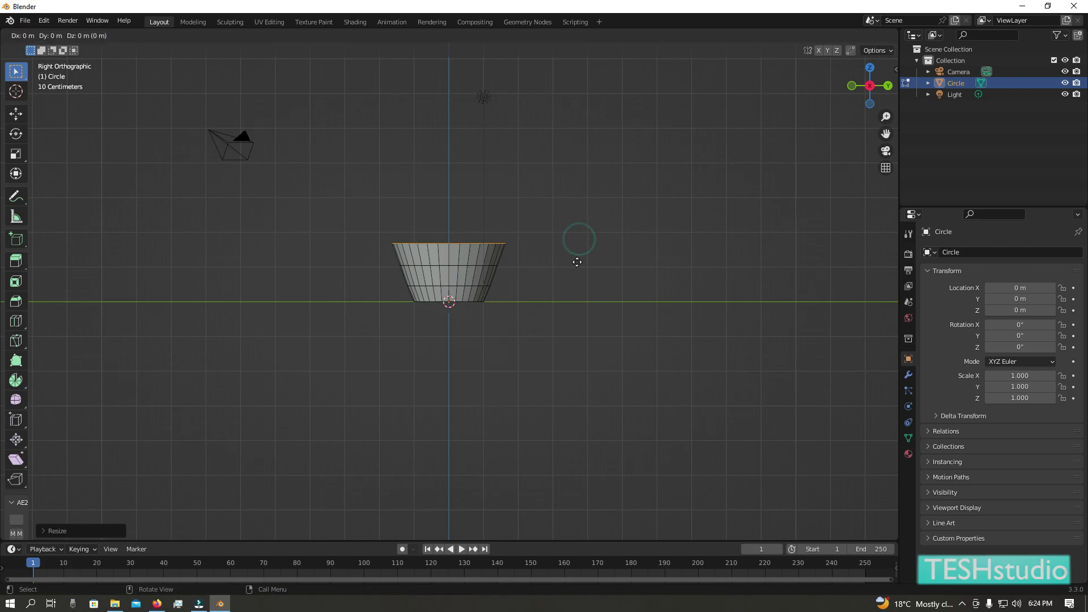
key("e")
key("z")
left_click(575, 226)
key("s")
left_click(589, 237)
Step: Extrude a final section upward and select a horizontal edge loop in edge mode
key("e")
key("z")
left_click(590, 201)
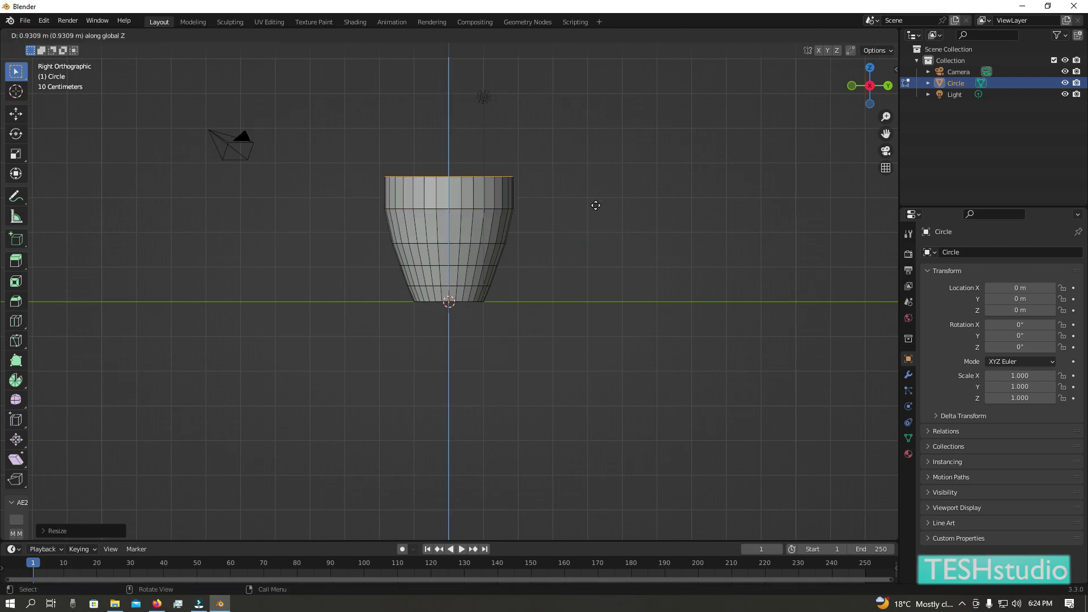
key("2")
scroll(595, 221, "up", 2)
left_click(463, 284, "alt")
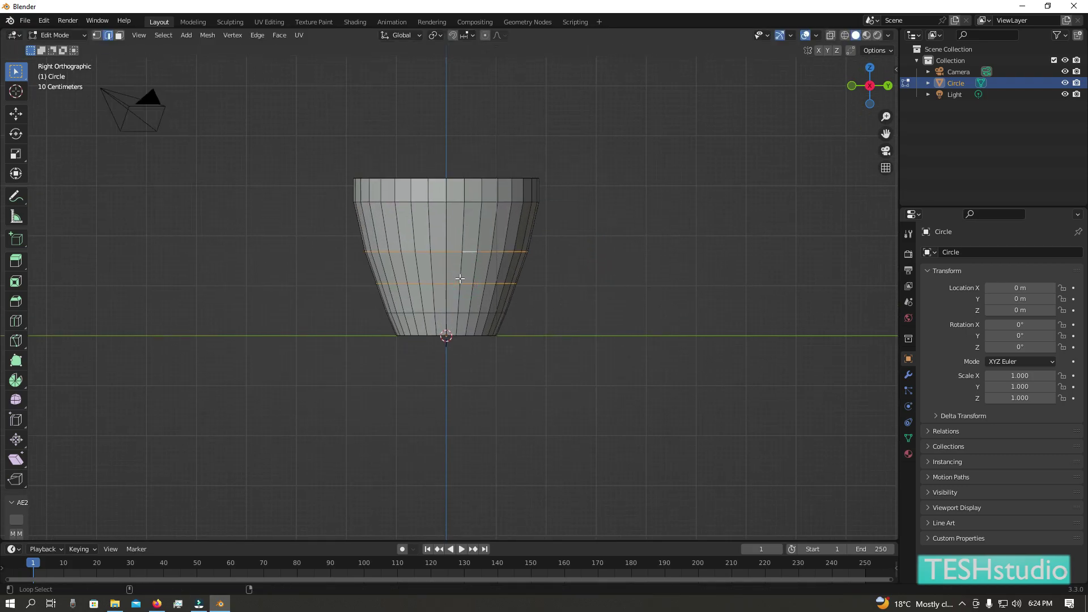
Step: Scale the selected edge loops outward, then widen the middle loop alone for a rounded bulge
key("s")
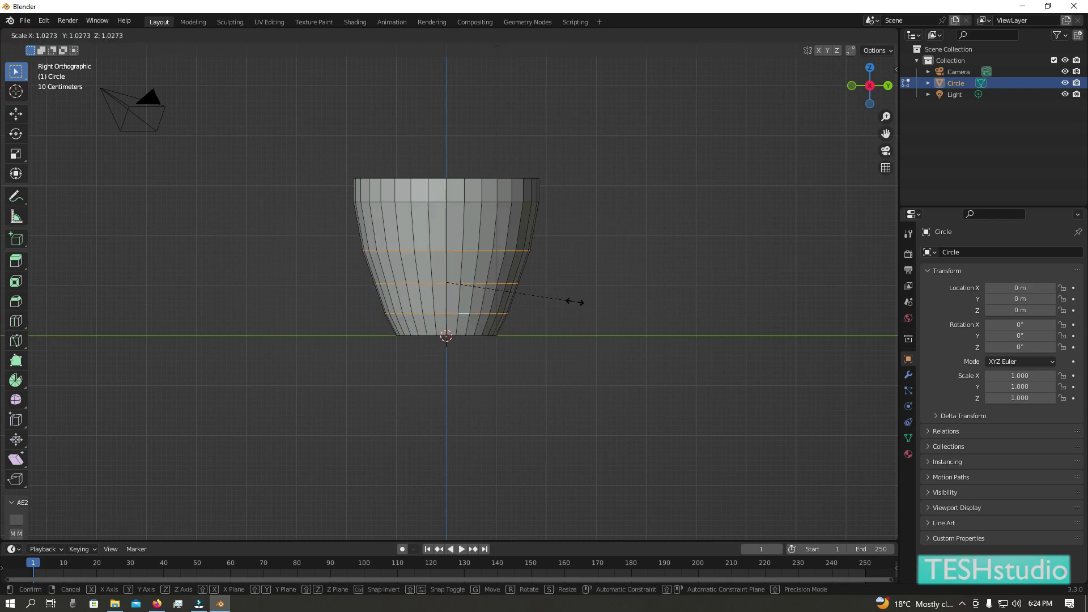
left_click(575, 302)
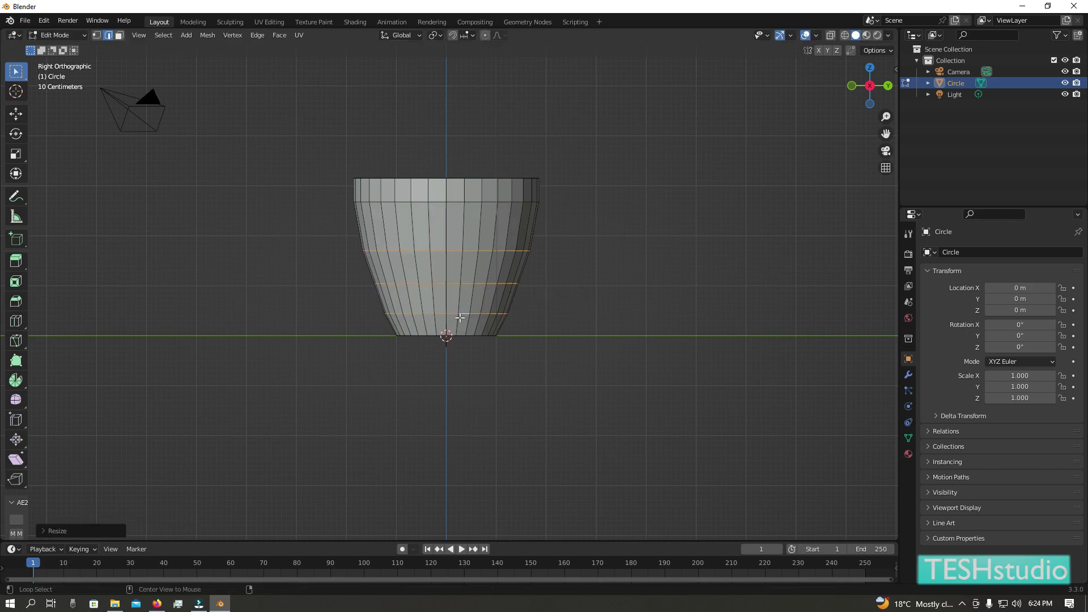
left_click(454, 284, "alt")
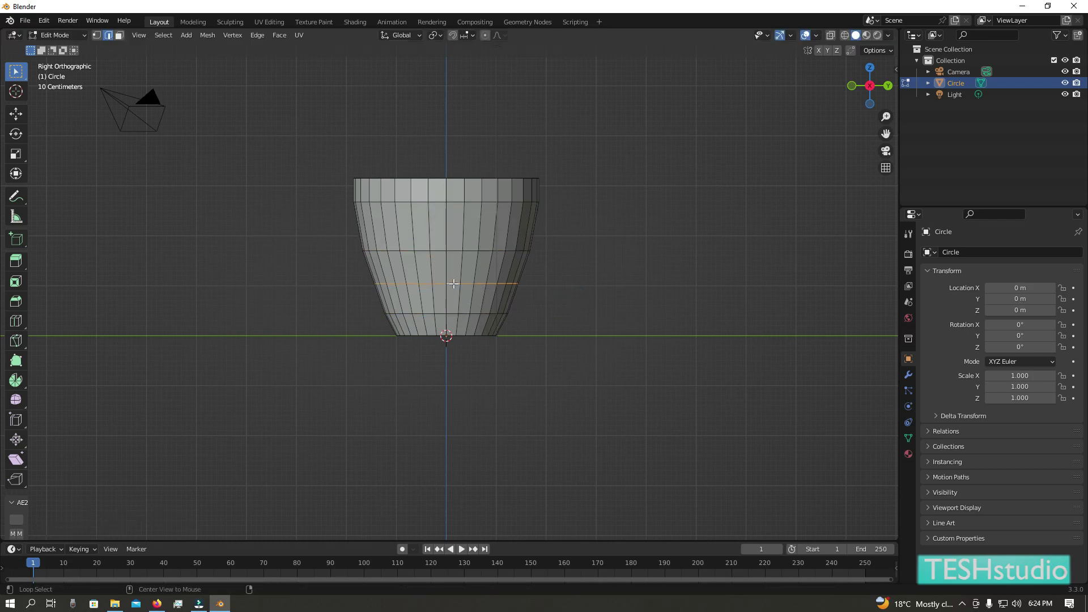
key("s")
left_click(547, 301)
mouse_move(546, 298)
middle_mouse_down()
mouse_move(510, 343)
mouse_move(484, 324)
mouse_move(542, 374)
middle_mouse_up()
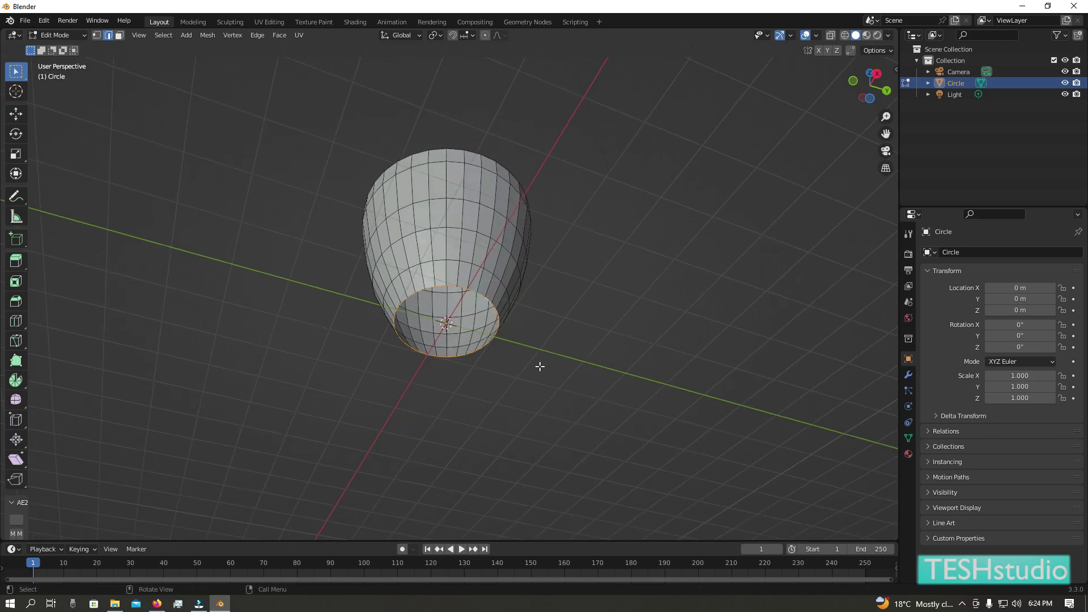
Step: Fill the pot's bottom with a face, inset it, and extrude it into a recessed base
key("f")
scroll(541, 371, "up", 2)
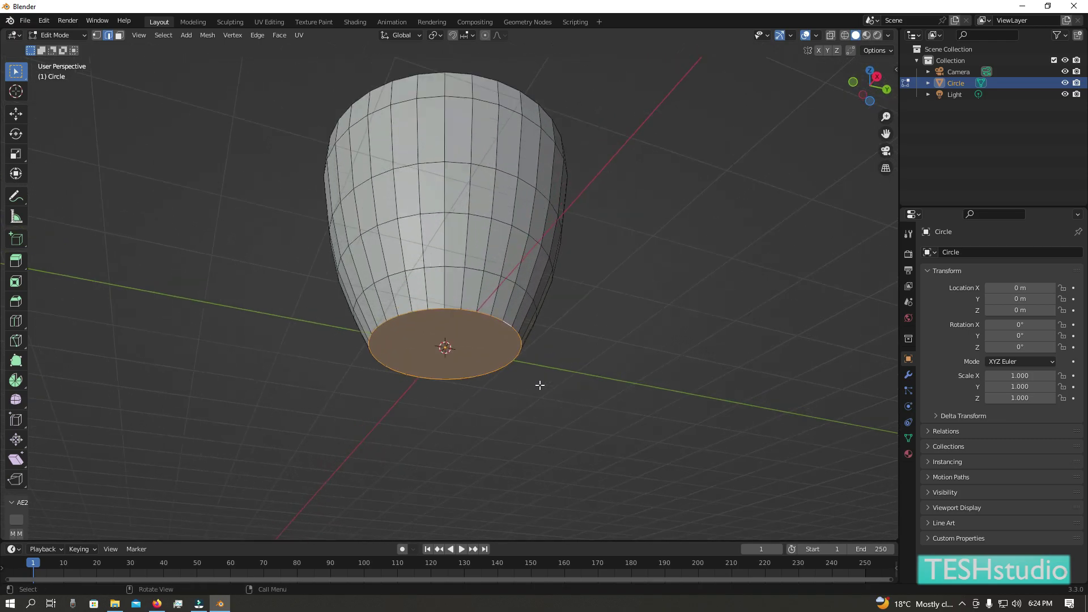
scroll(544, 379, "up", 3)
middle_click_drag(561, 366, 559, 359)
key("i")
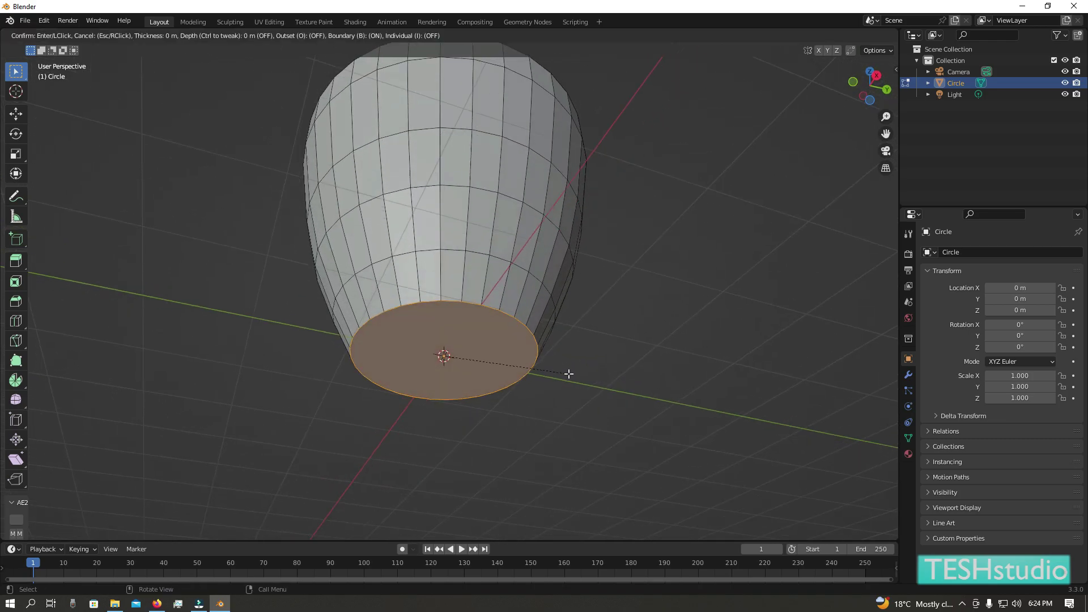
left_click(560, 374)
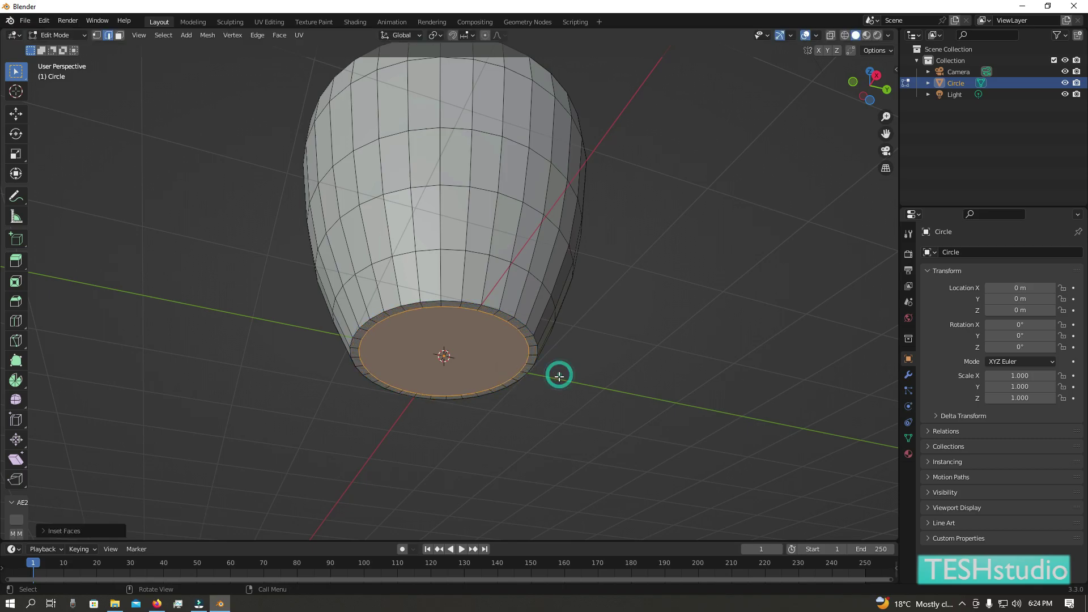
key("e")
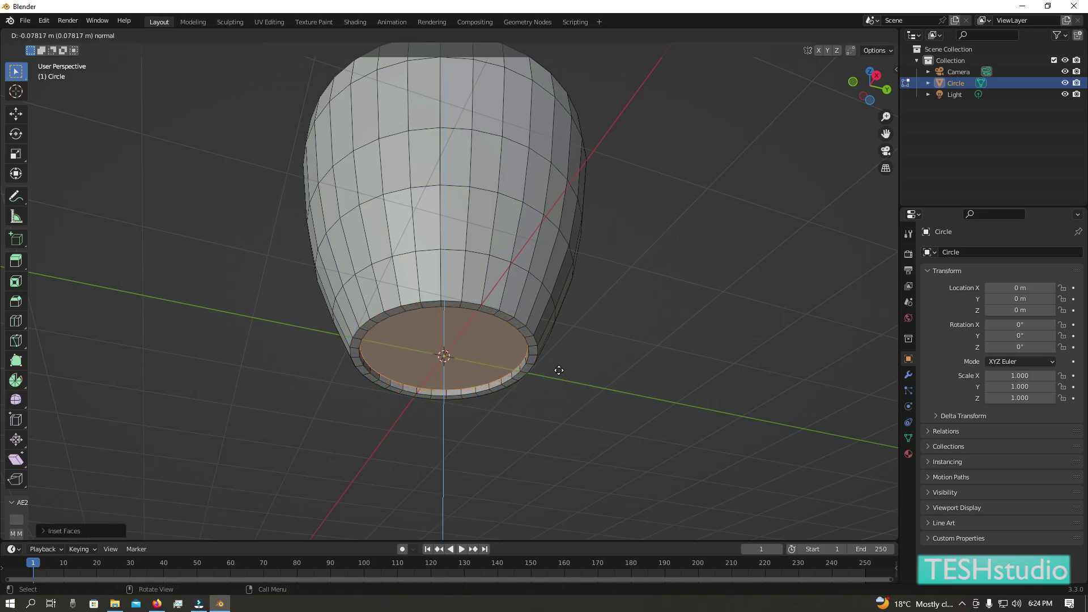
left_click(558, 370)
scroll(557, 368, "down", 3)
mouse_move(557, 369)
middle_mouse_down()
mouse_move(512, 408)
mouse_move(478, 274)
middle_mouse_up()
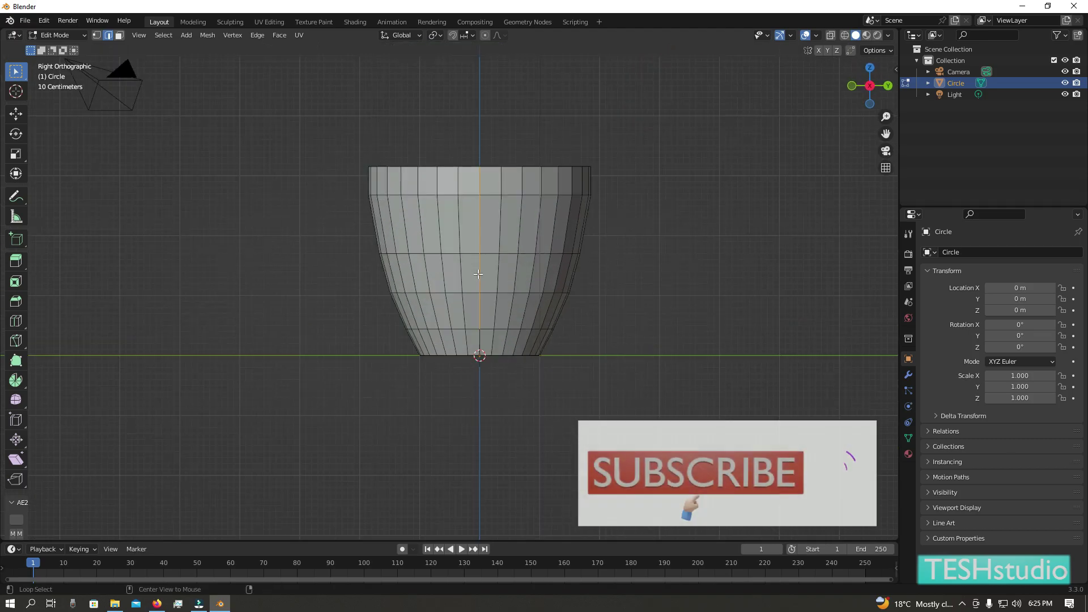
mouse_move(546, 369)
middle_mouse_down()
mouse_move(544, 357)
mouse_move(567, 352)
middle_mouse_up()
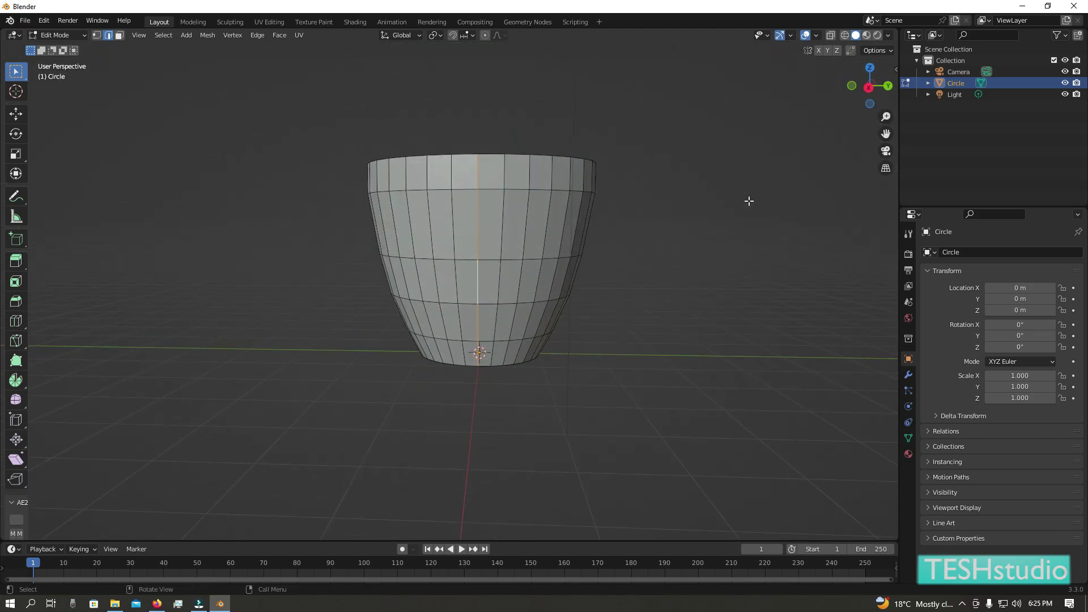
Step: Select alternating vertical edge loops from each side, bevel them into strips, and start insetting them
left_click(868, 87)
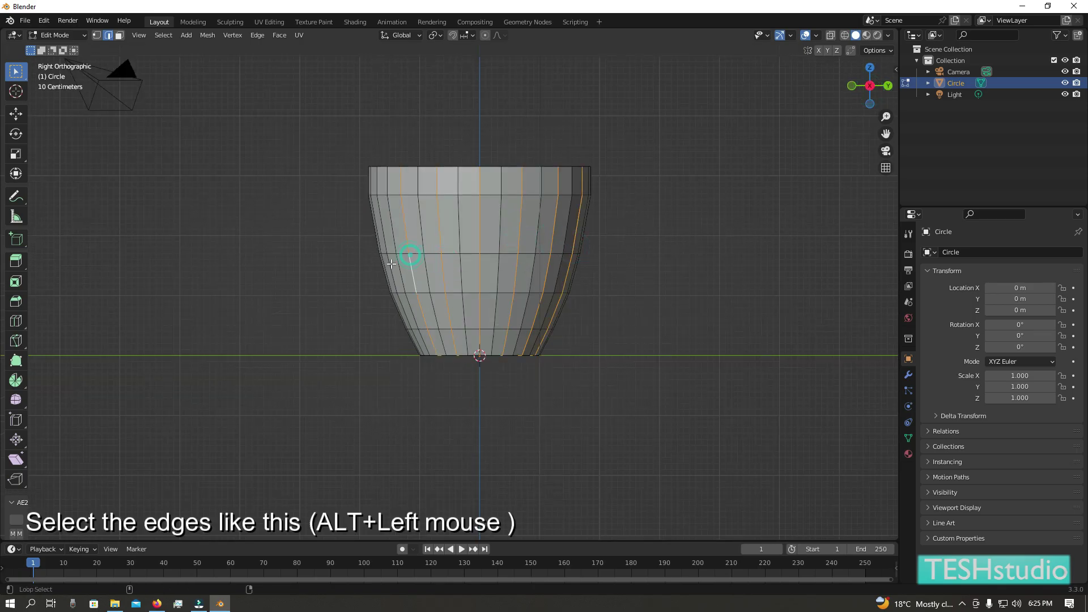
left_click(852, 86)
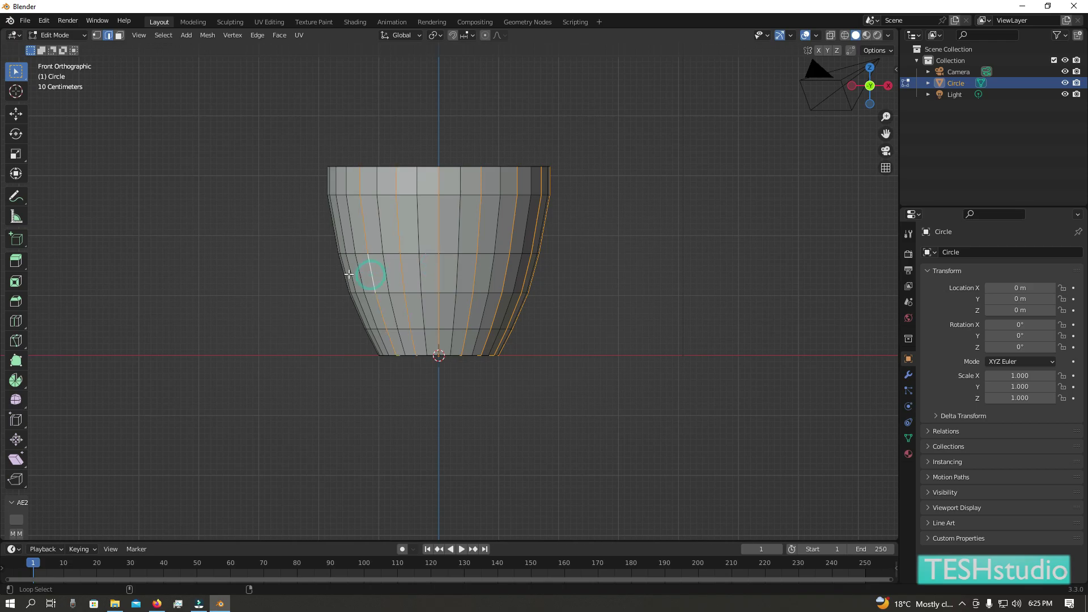
left_click(851, 85)
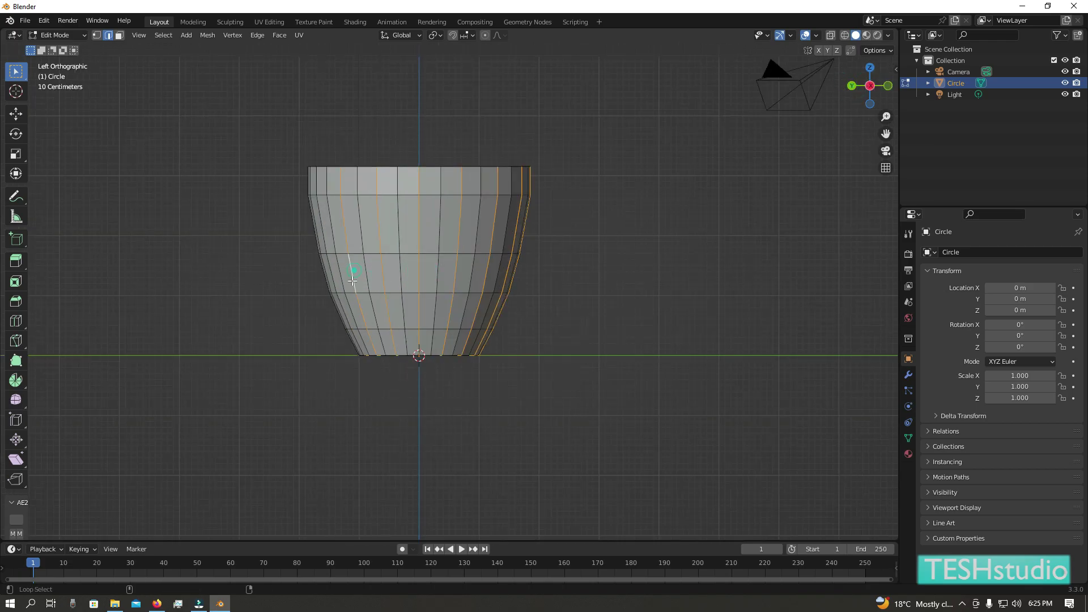
left_click(851, 85)
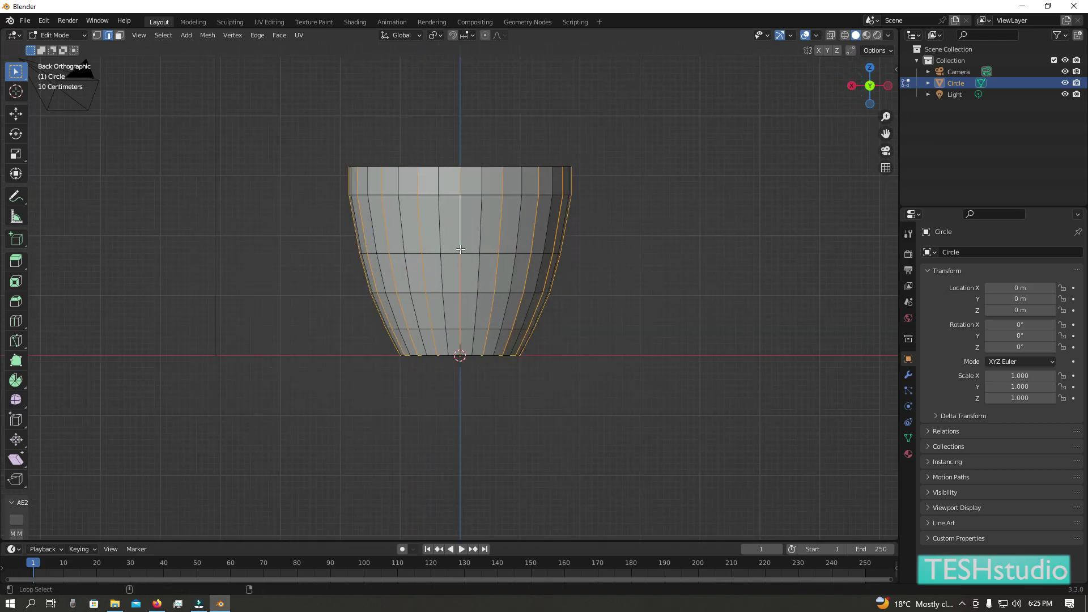
mouse_move(460, 249)
middle_mouse_down()
mouse_move(728, 403)
mouse_move(571, 369)
middle_mouse_up()
scroll(571, 369, "up", 3)
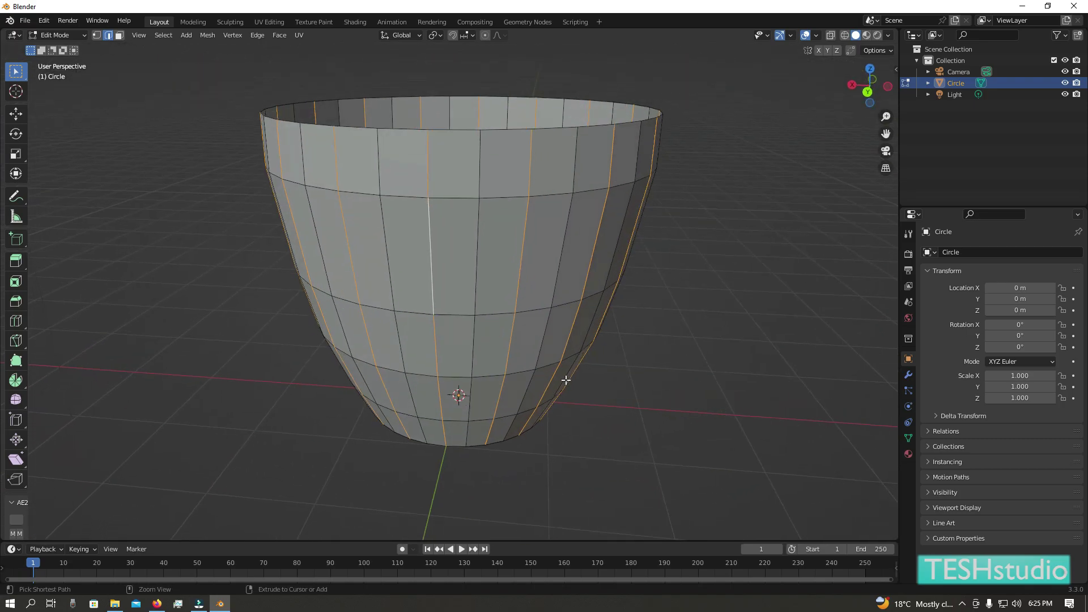
key("ctrl+b")
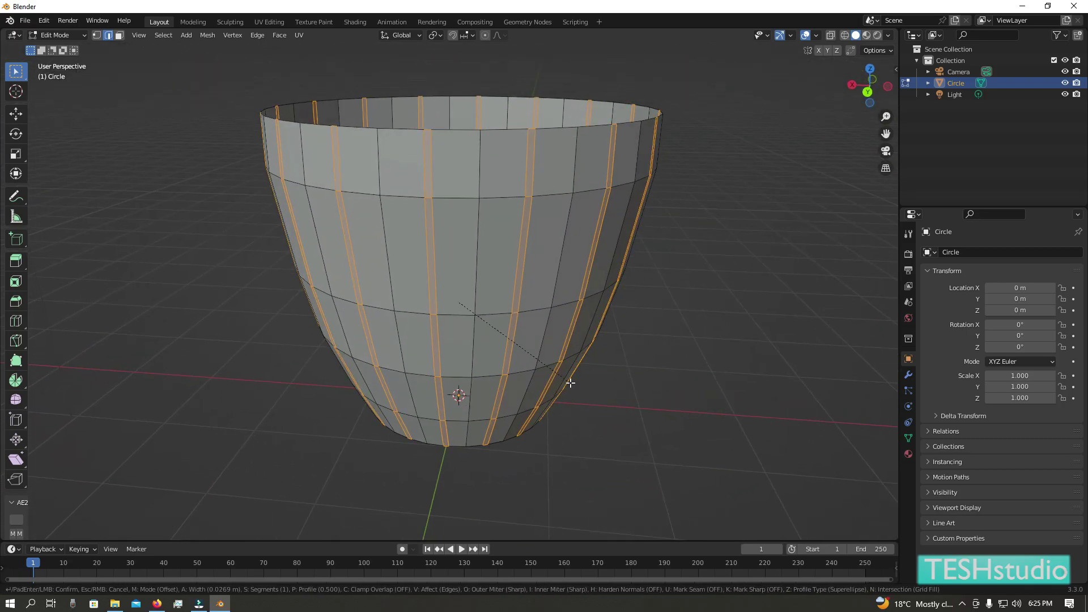
left_click(570, 382)
key("i")
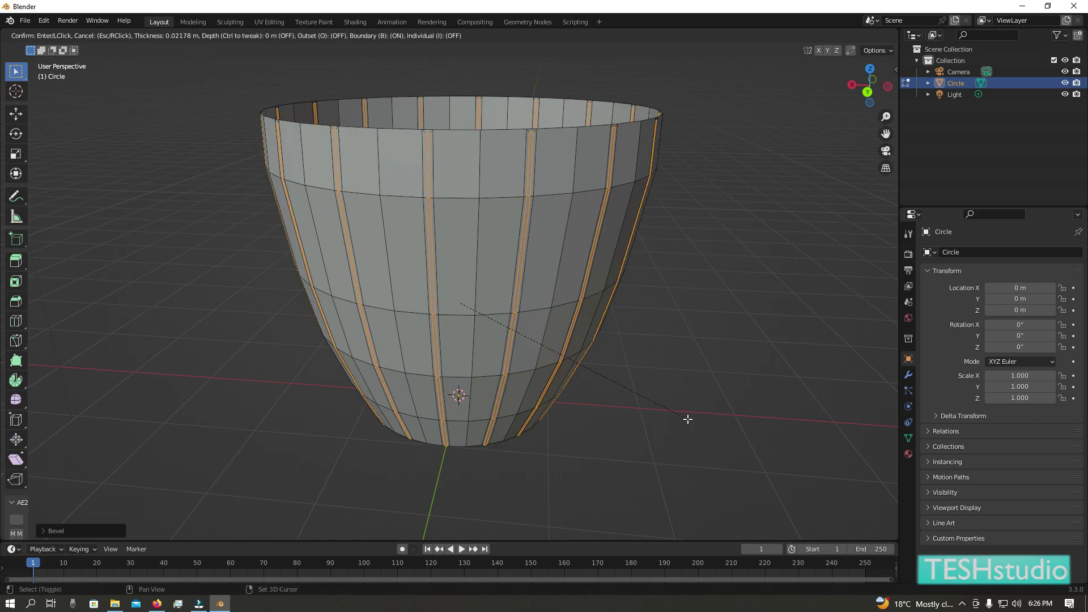
Step: Extrude the inset strips inward along their normals about 0.034 m, then leave Edit Mode
left_click(687, 419)
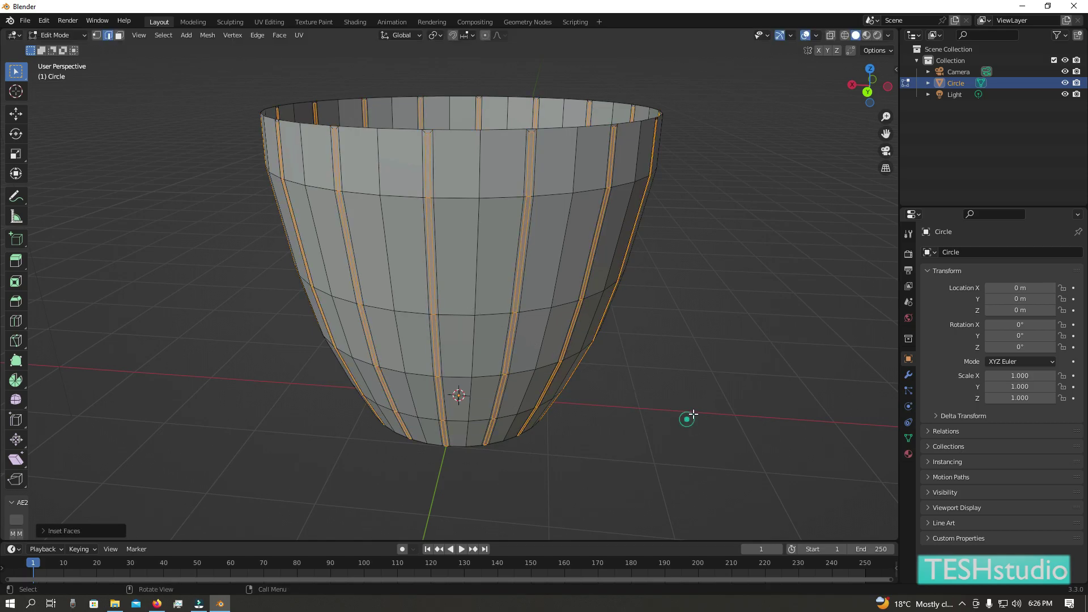
middle_click_drag(687, 420, 690, 429)
key("alt+e")
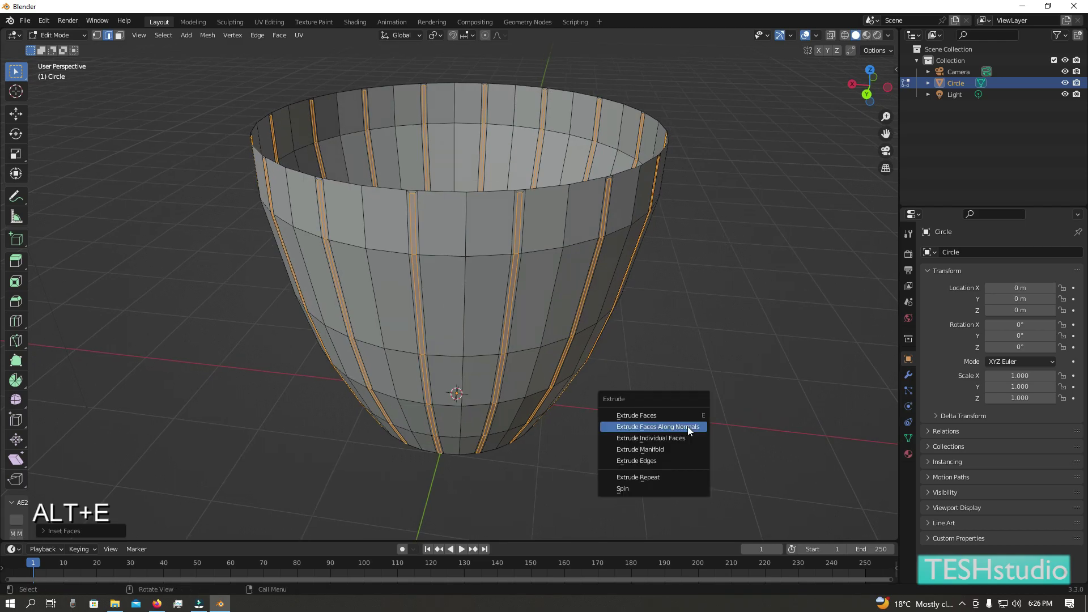
left_click(687, 426)
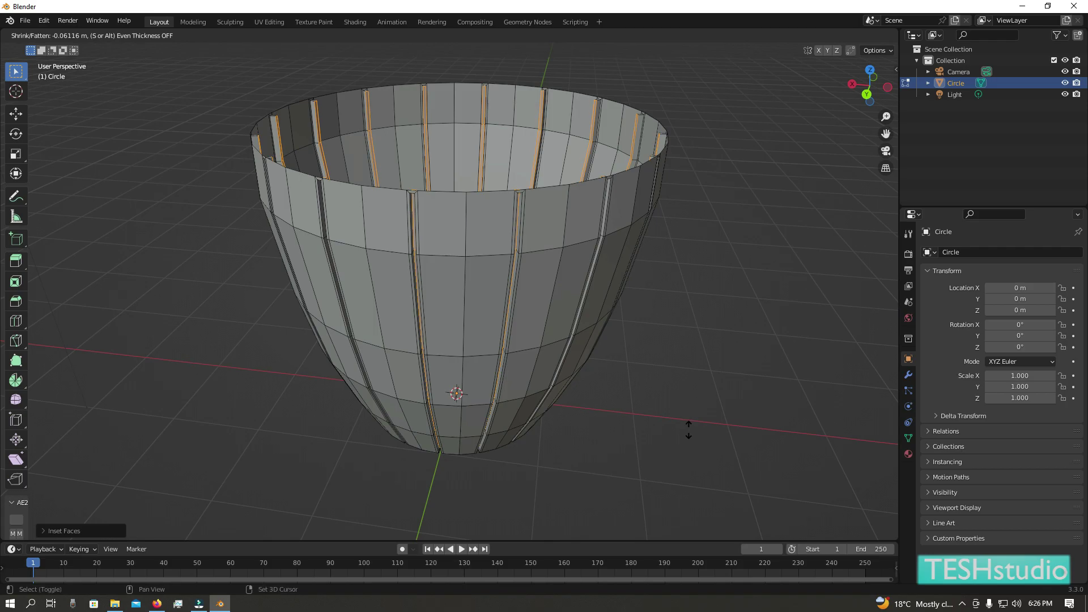
left_click(651, 417)
scroll(654, 413, "down", 3)
mouse_move(656, 413)
middle_mouse_down()
mouse_move(614, 376)
mouse_move(576, 396)
mouse_move(630, 404)
middle_mouse_up()
key("Tab")
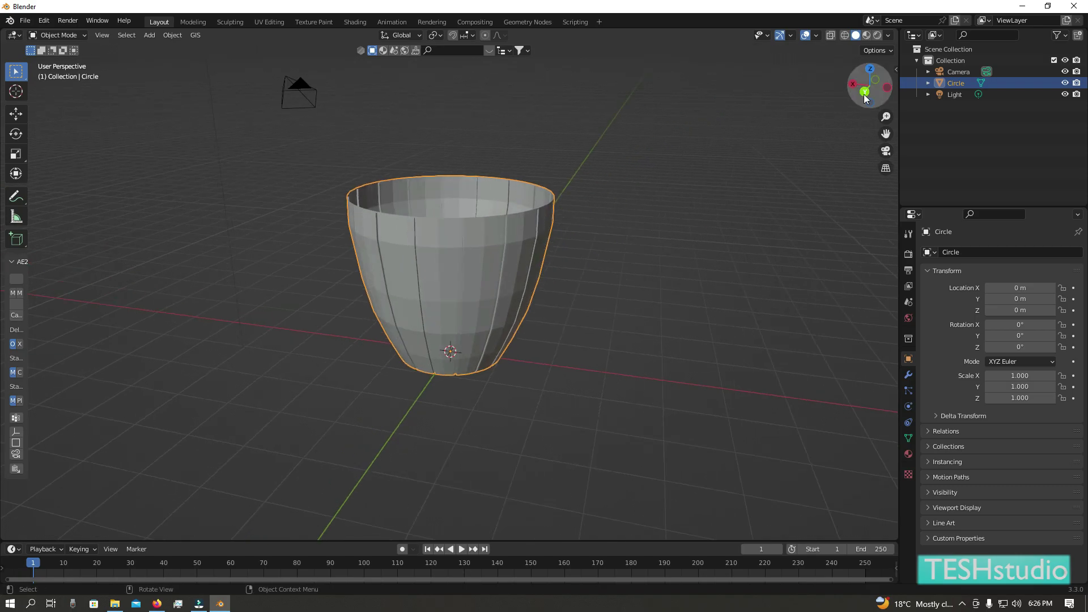
Step: Add a Subdivision Surface modifier at level 2 and apply Shade Smooth to the pot
left_click(869, 86)
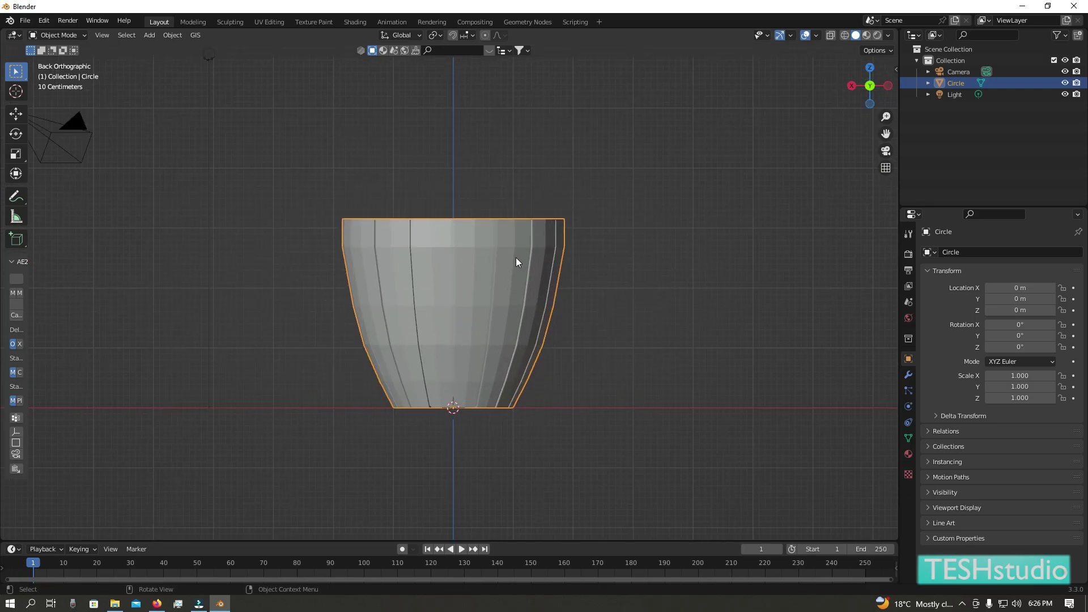
left_click(907, 374)
left_click(971, 256)
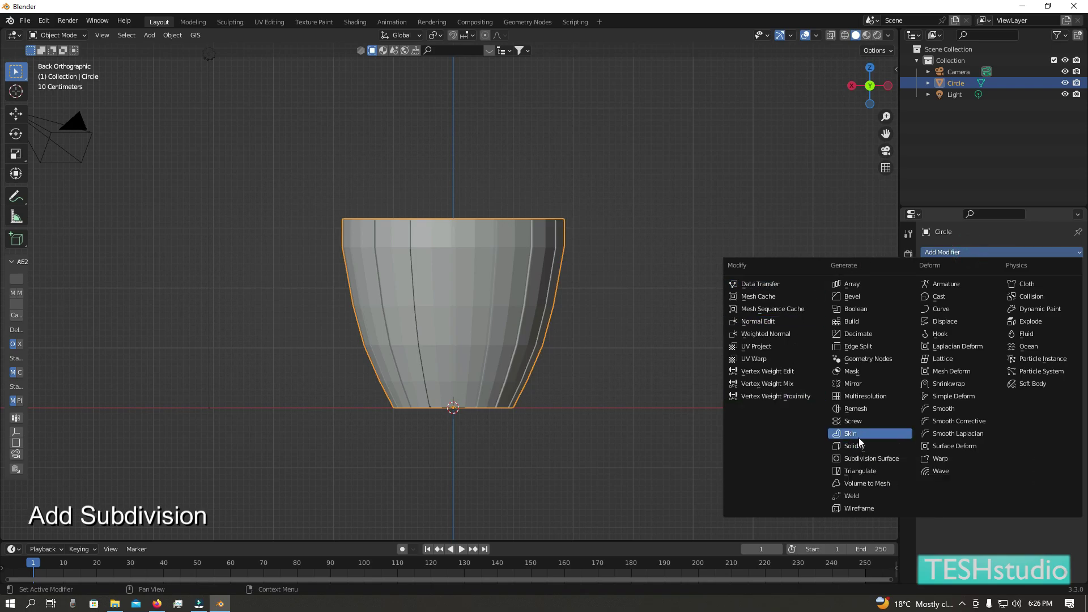
left_click(867, 458)
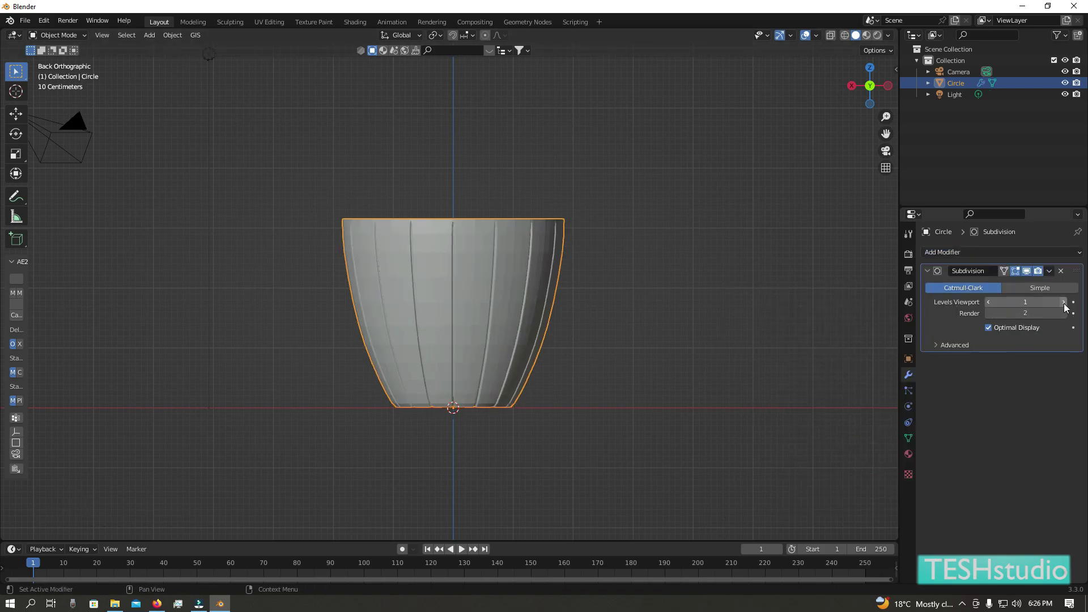
right_click(523, 251)
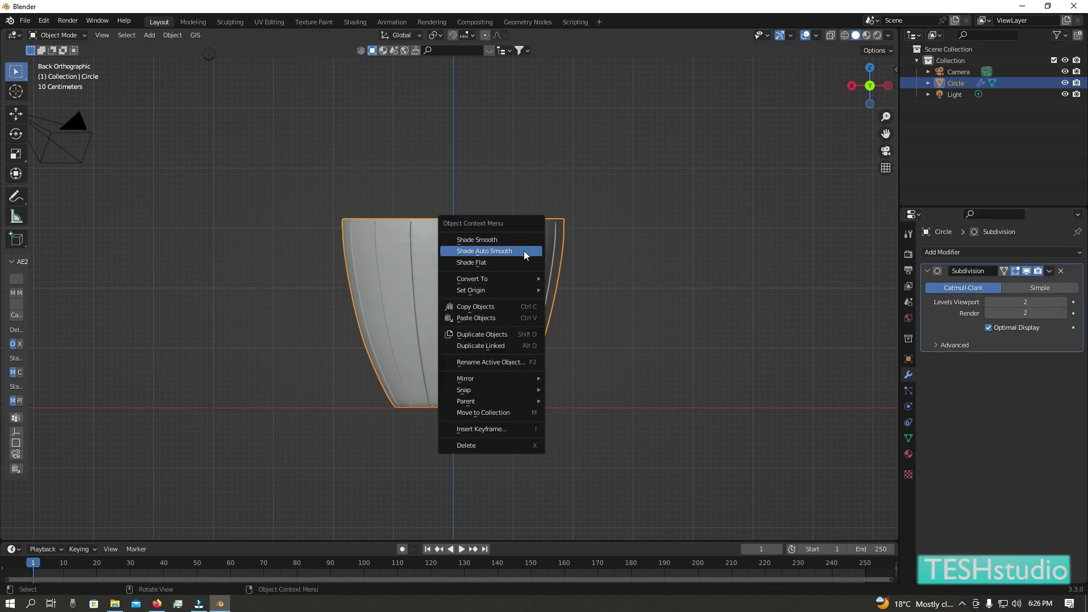
left_click(524, 250)
mouse_move(627, 301)
middle_mouse_down()
mouse_move(639, 301)
mouse_move(578, 356)
mouse_move(442, 348)
mouse_move(519, 360)
mouse_move(539, 349)
middle_mouse_up()
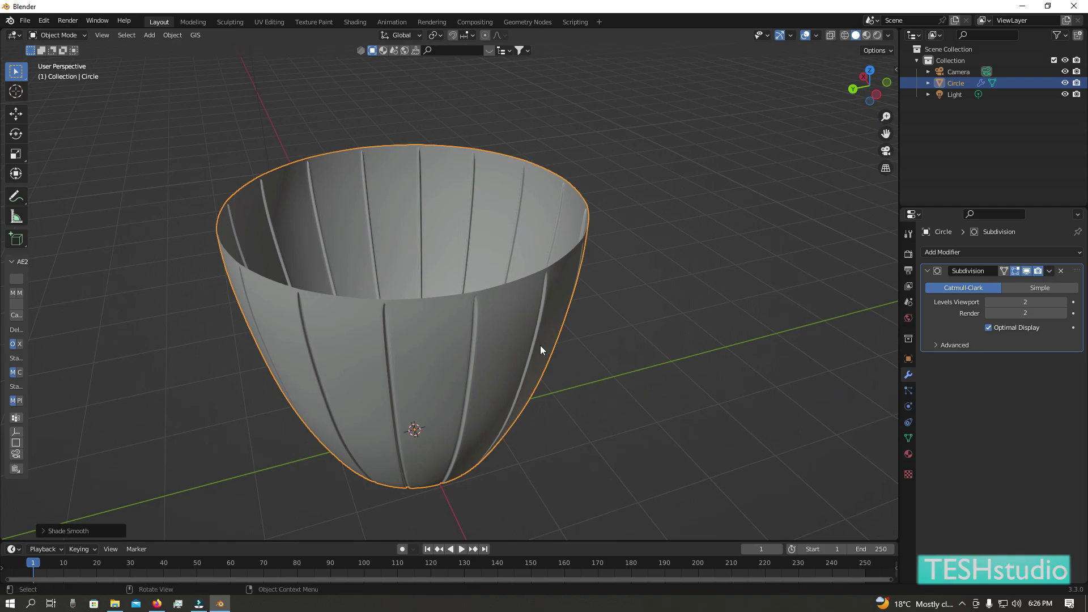
Step: Add a Solidify modifier and raise its thickness from 0.01 m to 0.03 m
left_click(997, 253)
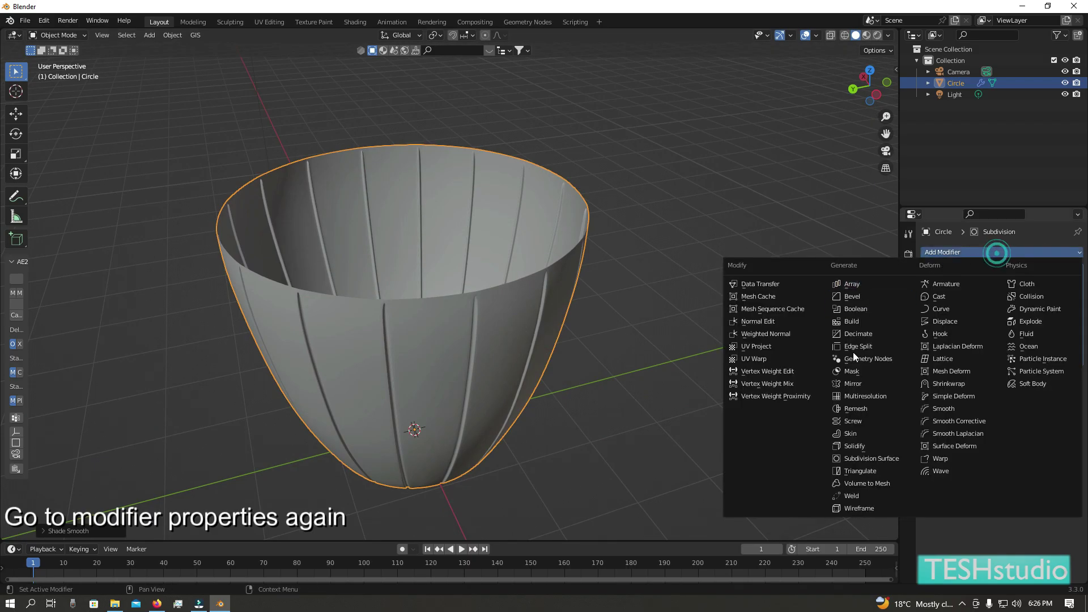
left_click(864, 444)
scroll(697, 375, "up", 3)
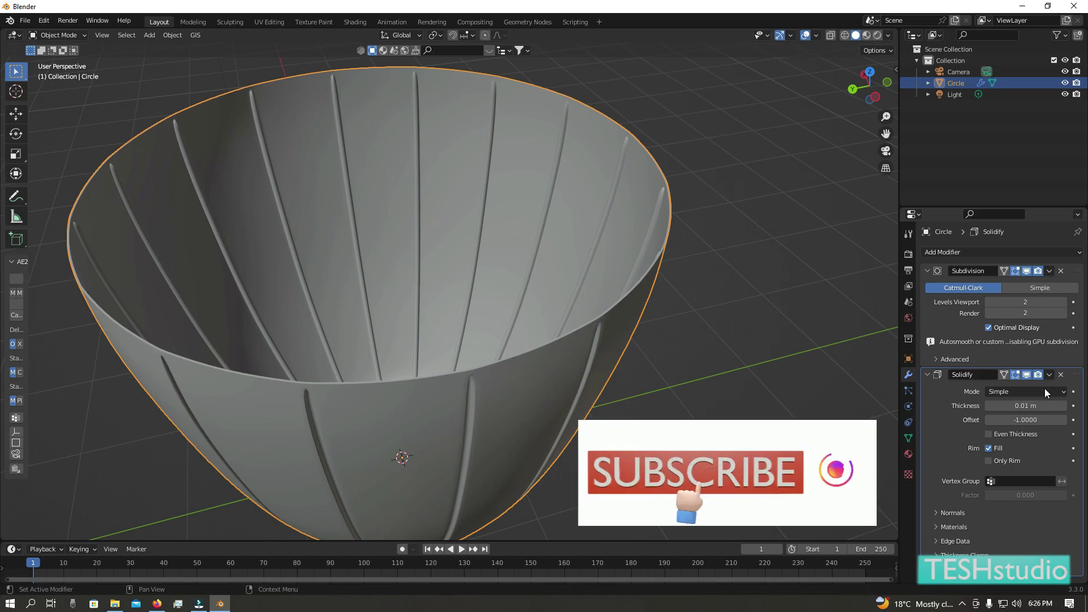
left_click(1063, 406)
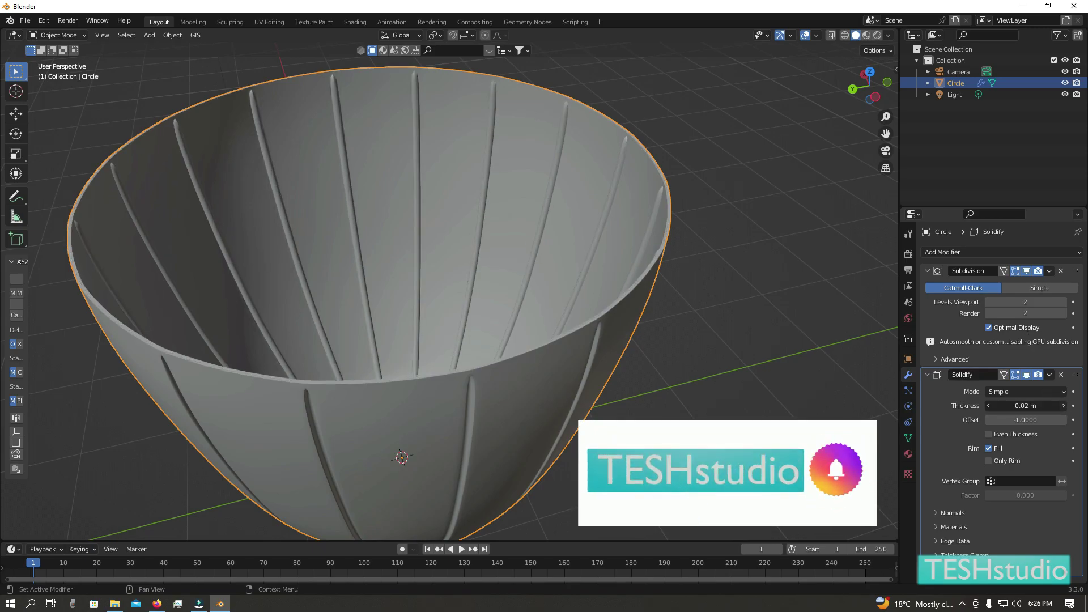
scroll(732, 379, "down", 3)
Step: In Edit Mode, add a loop cut just below the pot's rim
key("Tab")
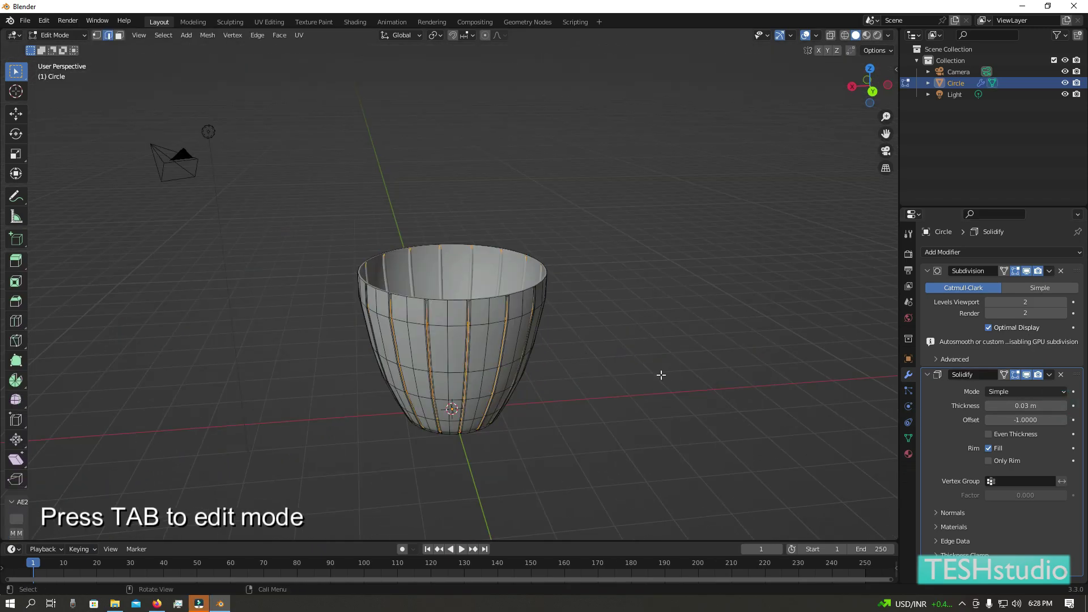
mouse_move(656, 441)
middle_mouse_down()
mouse_move(643, 401)
mouse_move(619, 400)
middle_mouse_up()
scroll(619, 400, "up", 2)
scroll(584, 413, "up", 2)
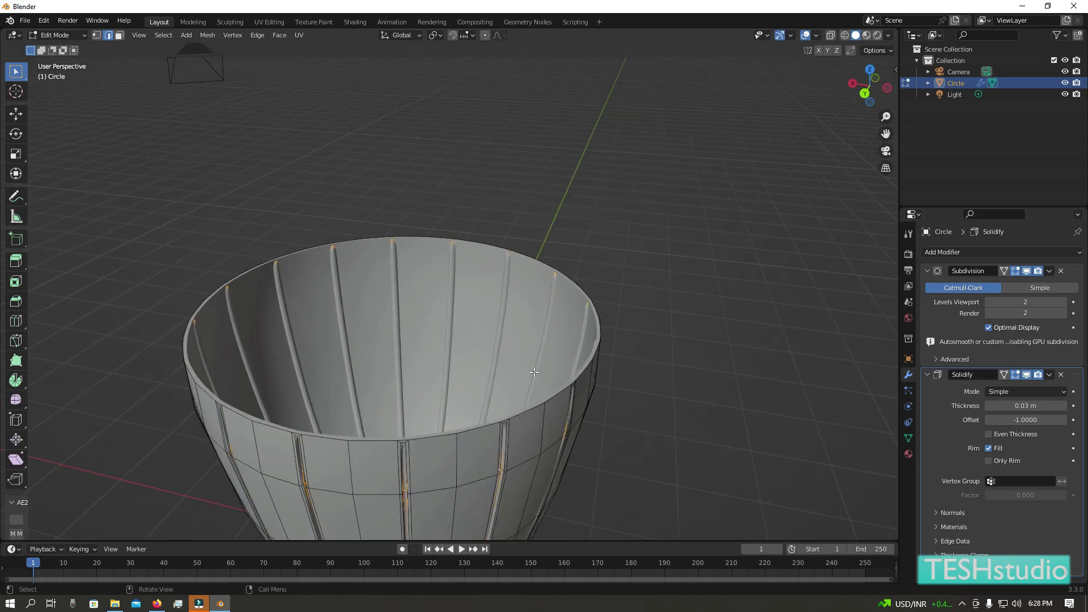
key("ctrl+r")
left_click(400, 265)
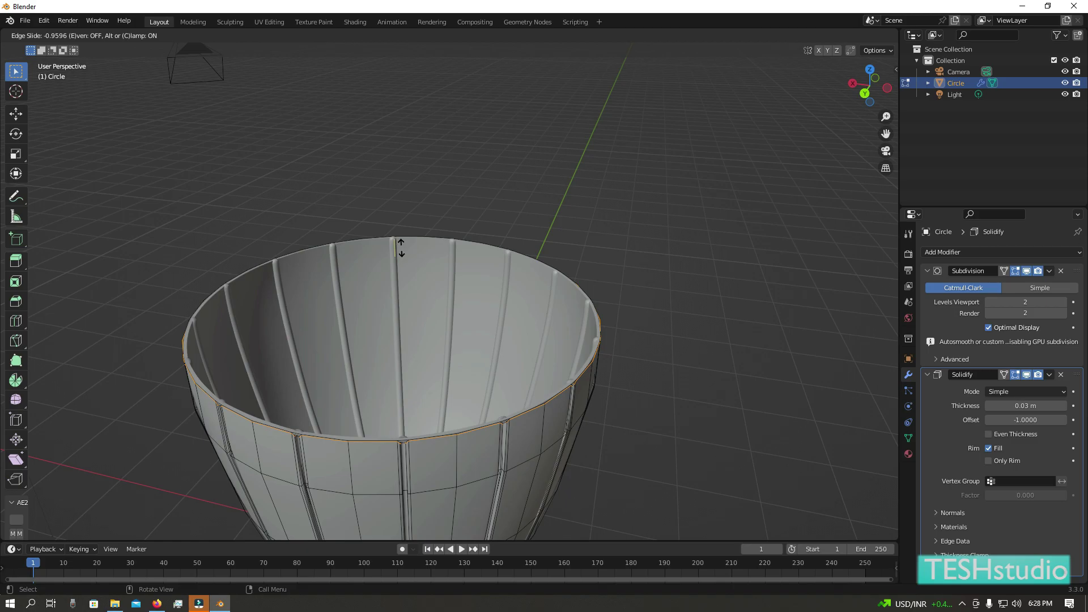
left_click(401, 249)
middle_click_drag(401, 249, 675, 359)
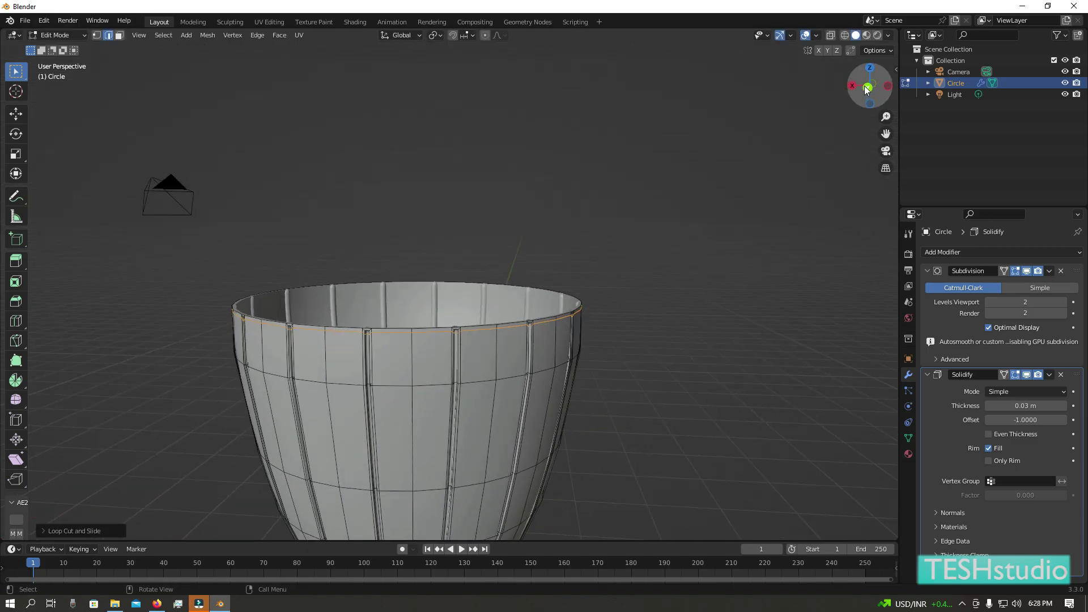
mouse_move(867, 90)
middle_mouse_down()
mouse_move(590, 371)
mouse_move(510, 317)
middle_mouse_up()
Step: Select the pot's bottom face and inset it
key("3")
left_click(481, 295)
key("i")
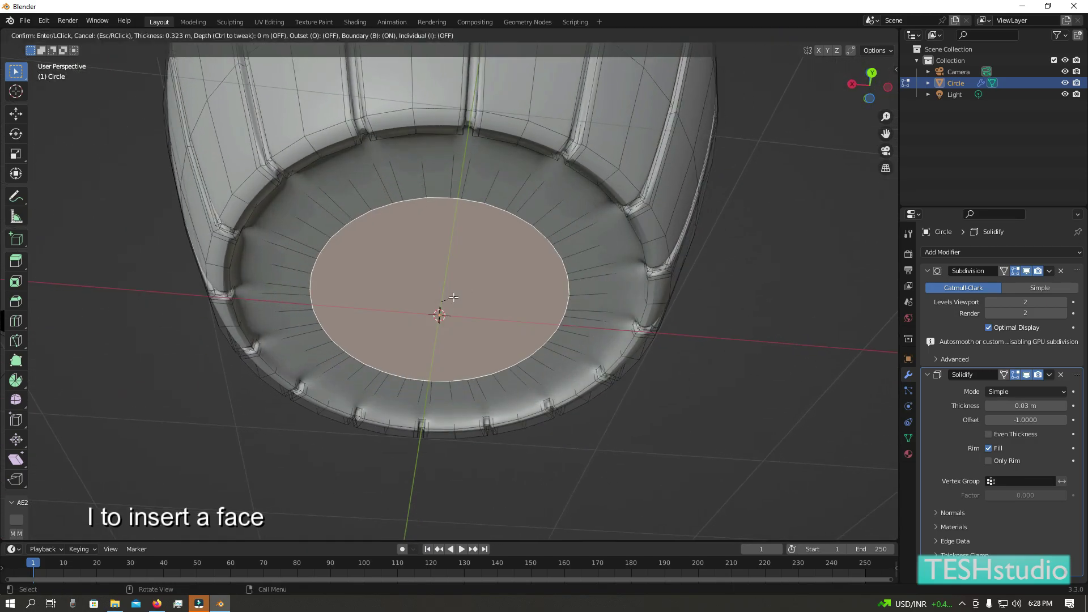
left_click(541, 280)
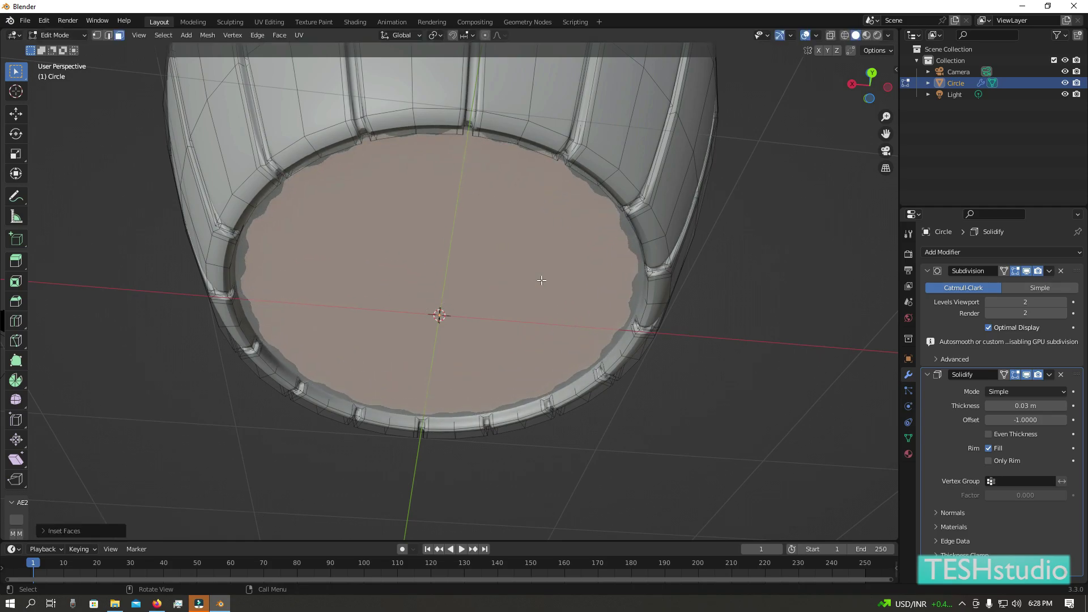
middle_click_drag(541, 281, 591, 285)
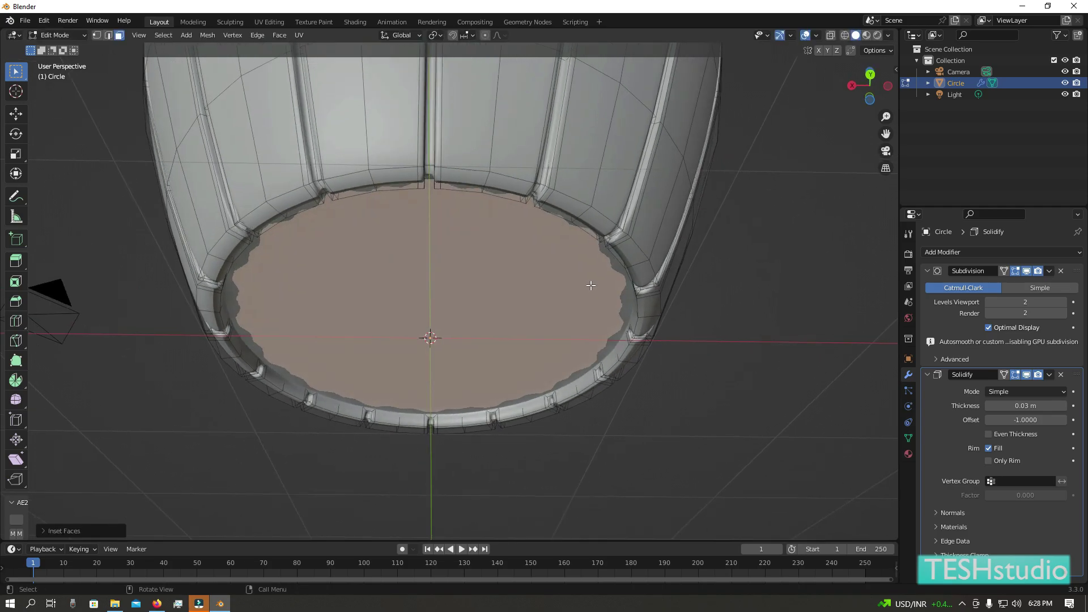
Step: Add a loop cut close to the base and return to Object Mode
key("ctrl+r")
left_click(609, 164)
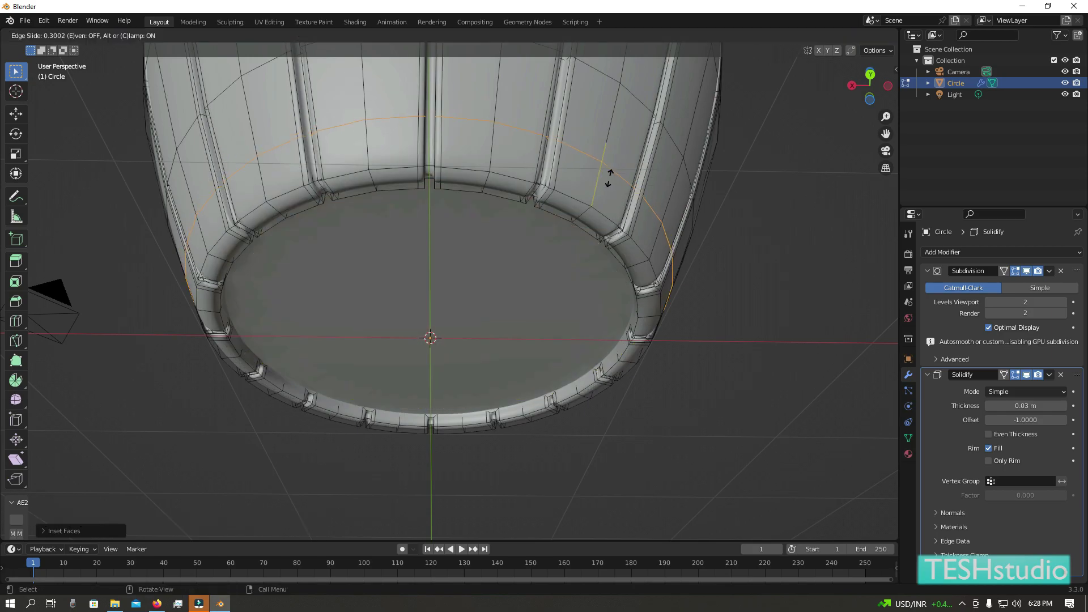
left_click(592, 214)
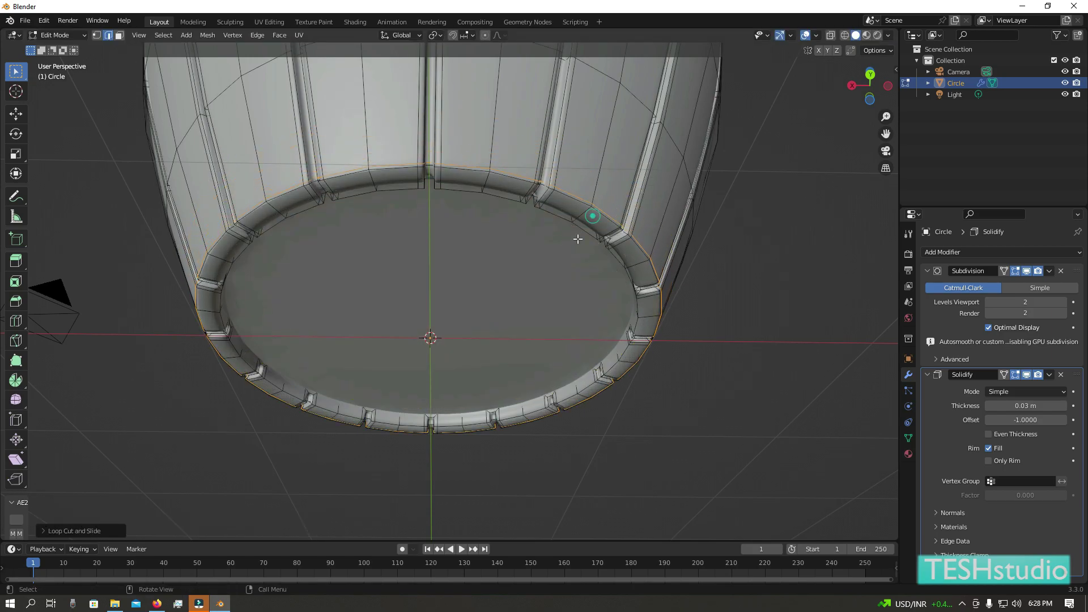
scroll(519, 263, "down", 5)
key("Tab")
mouse_move(519, 262)
middle_mouse_down()
mouse_move(519, 333)
mouse_move(654, 270)
middle_mouse_up()
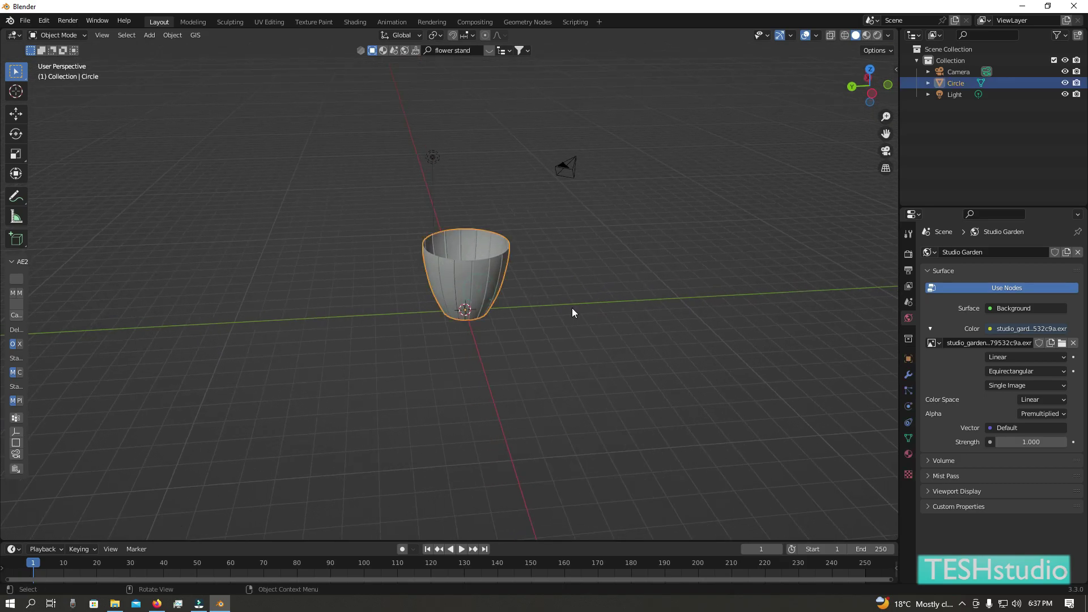
Step: Move the pot off to the right and add a new plane
key("g")
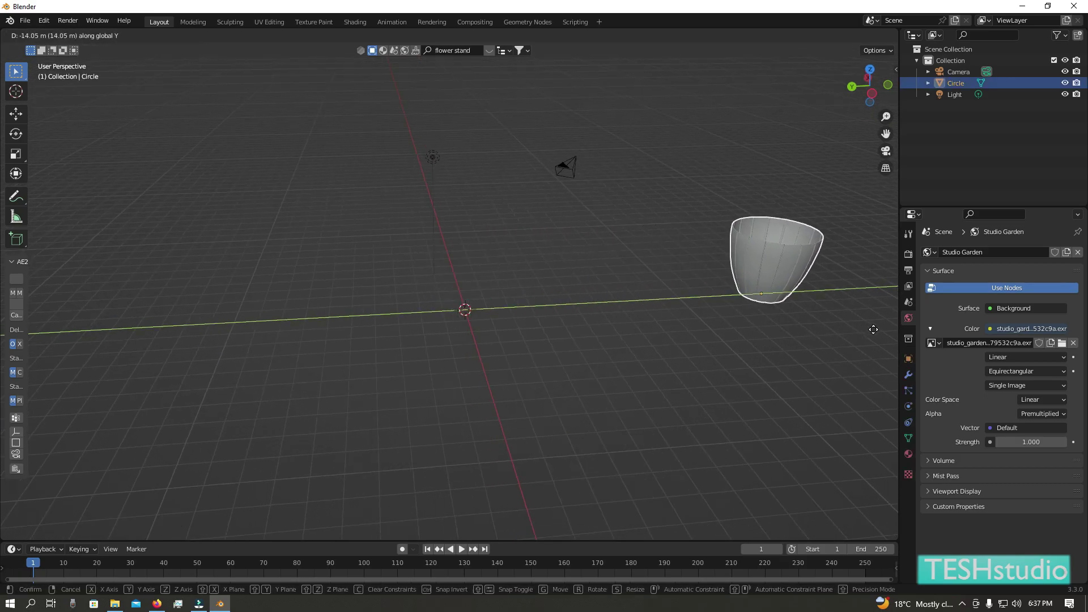
left_click(872, 329)
mouse_move(507, 328)
middle_mouse_down()
mouse_move(522, 355)
mouse_move(549, 346)
mouse_move(545, 329)
middle_mouse_up()
key("shift+a")
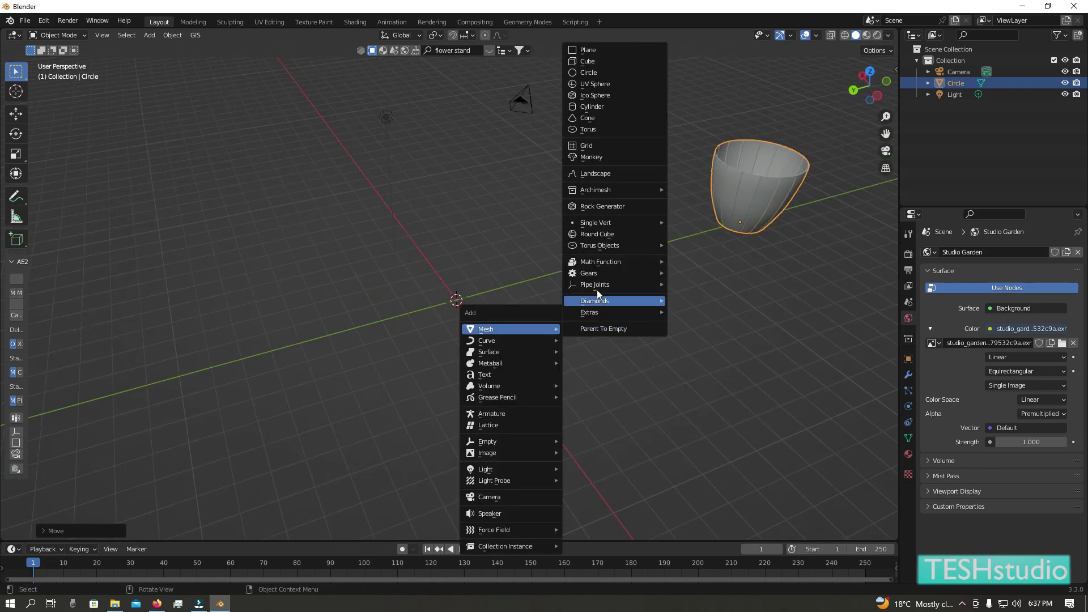
left_click(583, 50)
scroll(504, 250, "up", 2)
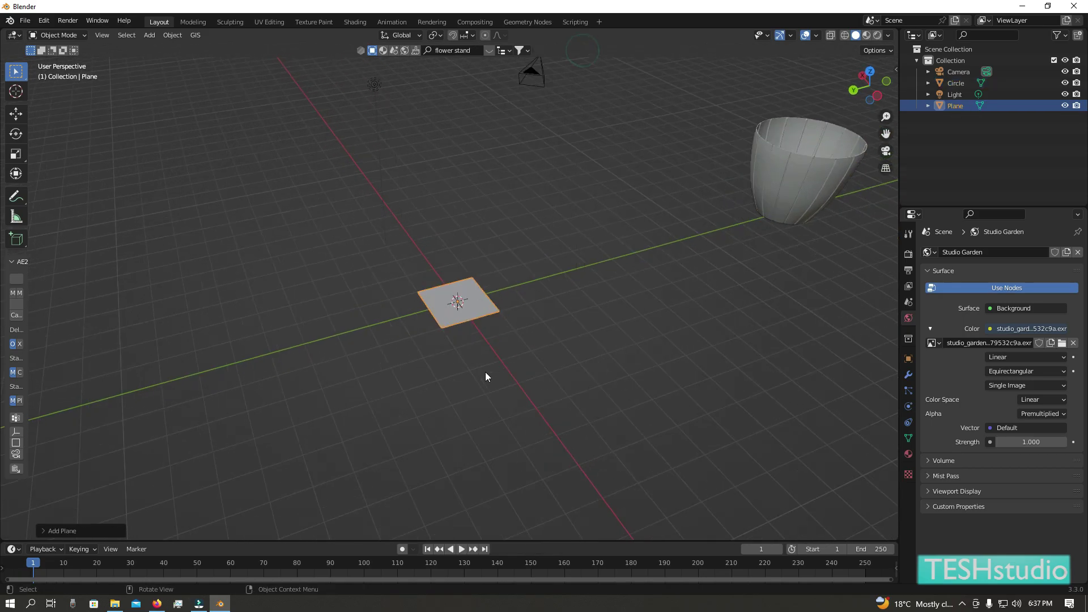
scroll(485, 372, "up", 2)
scroll(495, 372, "up", 2)
Step: Extrude the plane upward in Edit Mode into a thin slab
key("Tab")
scroll(501, 332, "up", 1)
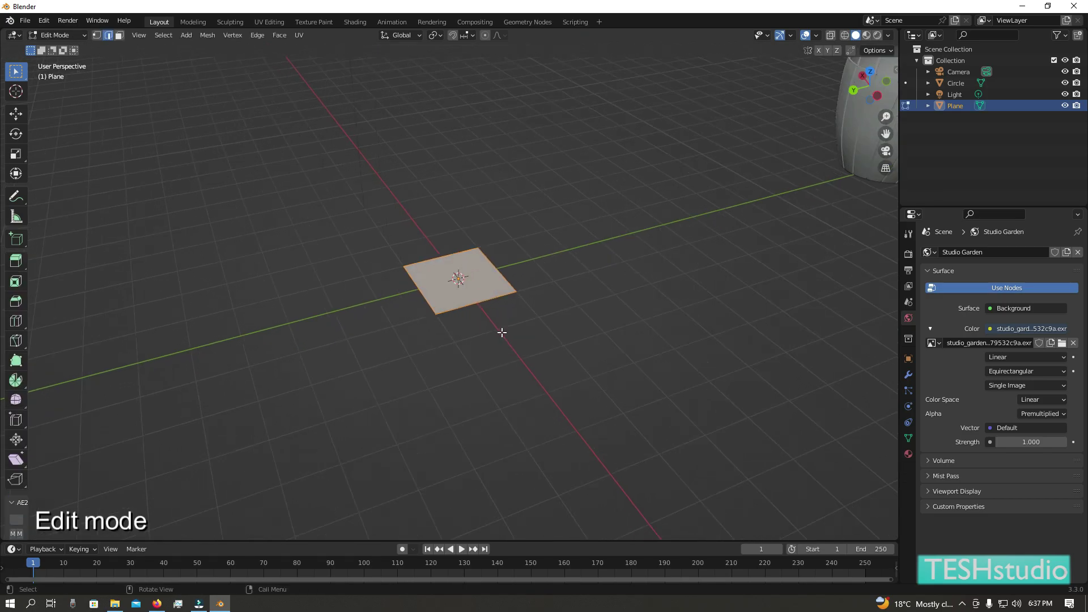
key("e")
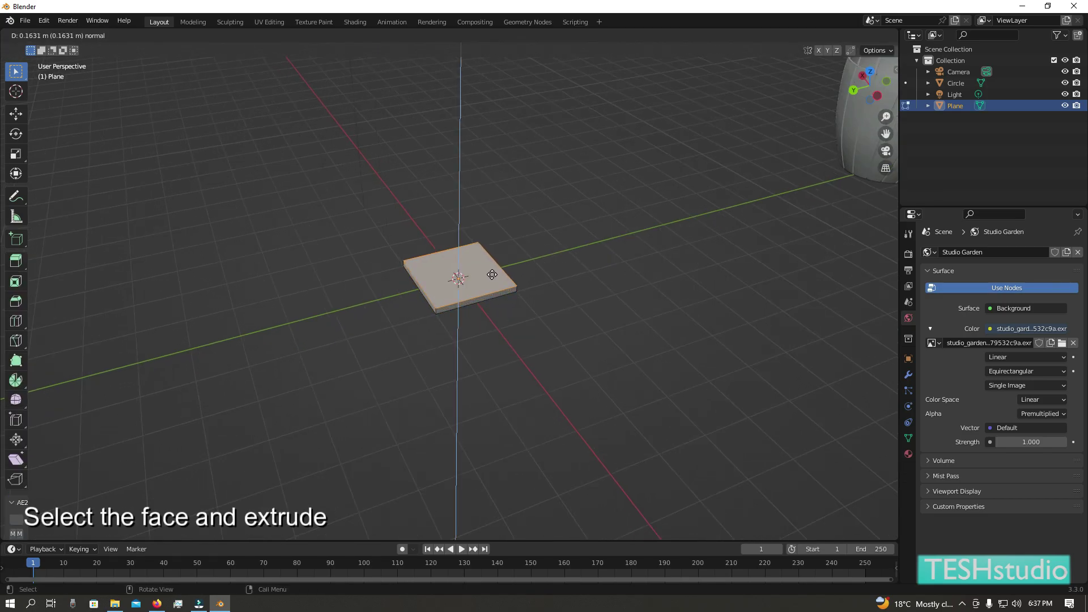
left_click(488, 283)
mouse_move(514, 323)
middle_mouse_down()
mouse_move(510, 349)
mouse_move(458, 344)
middle_mouse_up()
Step: Add two loop cuts across the slab and squeeze them together along Y
key("ctrl+r")
scroll(462, 342, "up", 1)
left_click(457, 345)
key("s")
key("y")
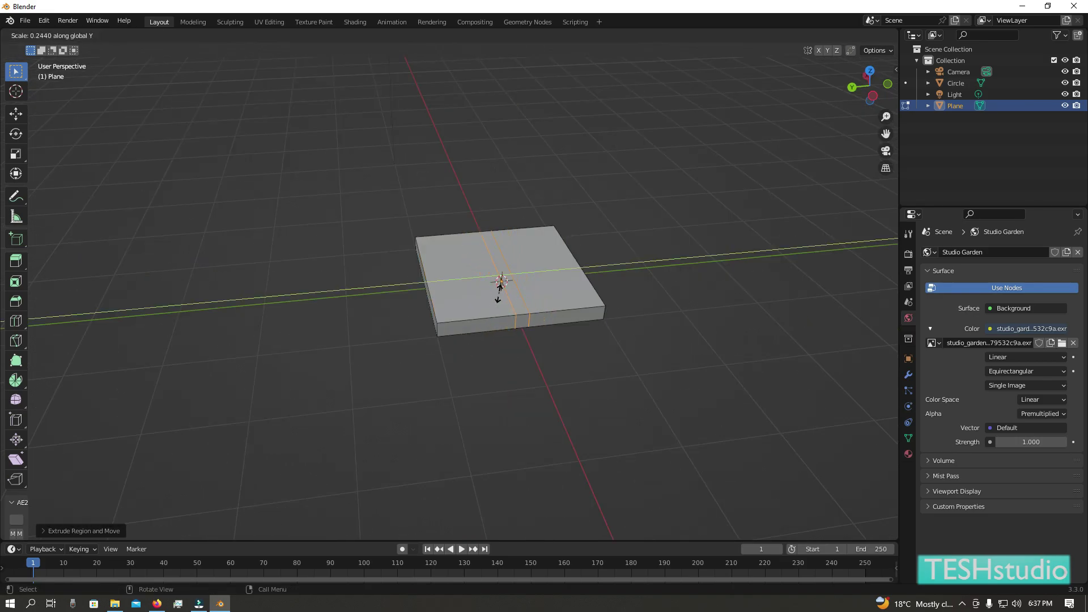
left_click(498, 288)
middle_click_drag(534, 364, 608, 273)
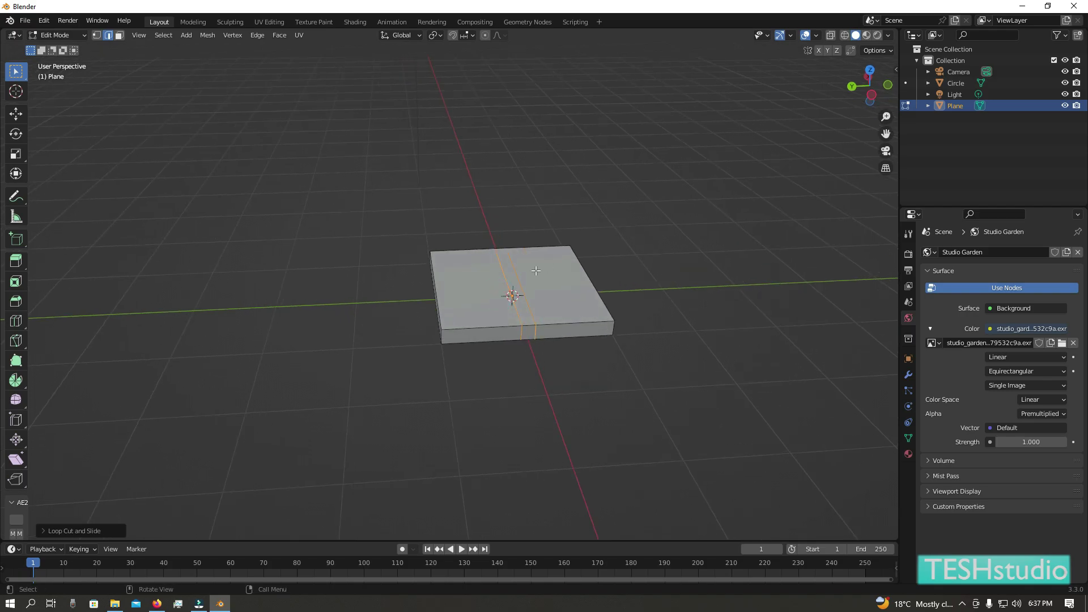
Step: Select the slab's centre face strip and view it from the right side
key("3")
left_click(518, 284)
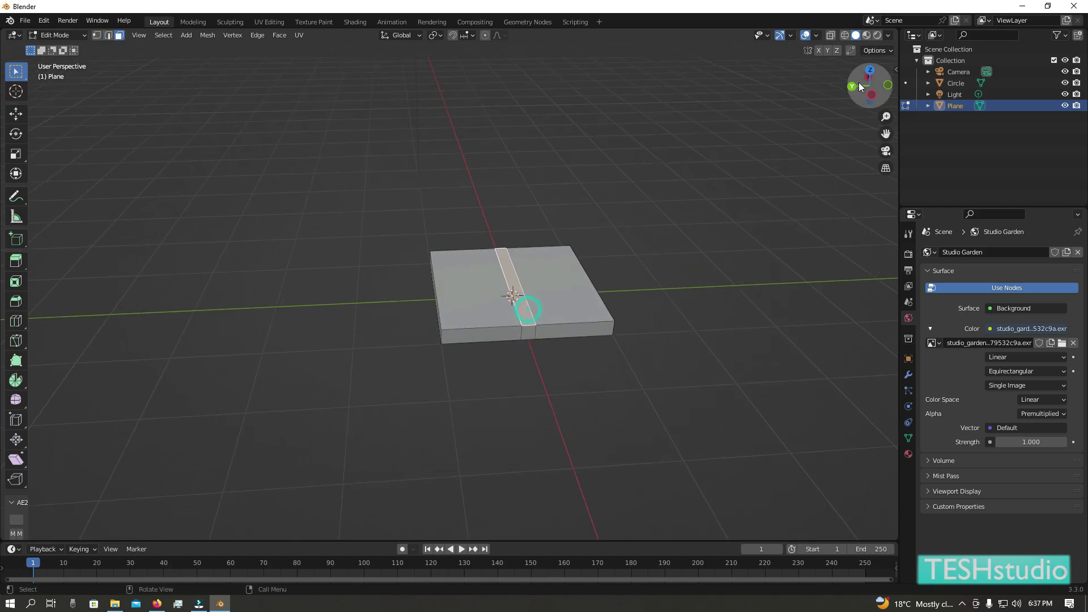
left_click(871, 94)
scroll(573, 257, "down", 7)
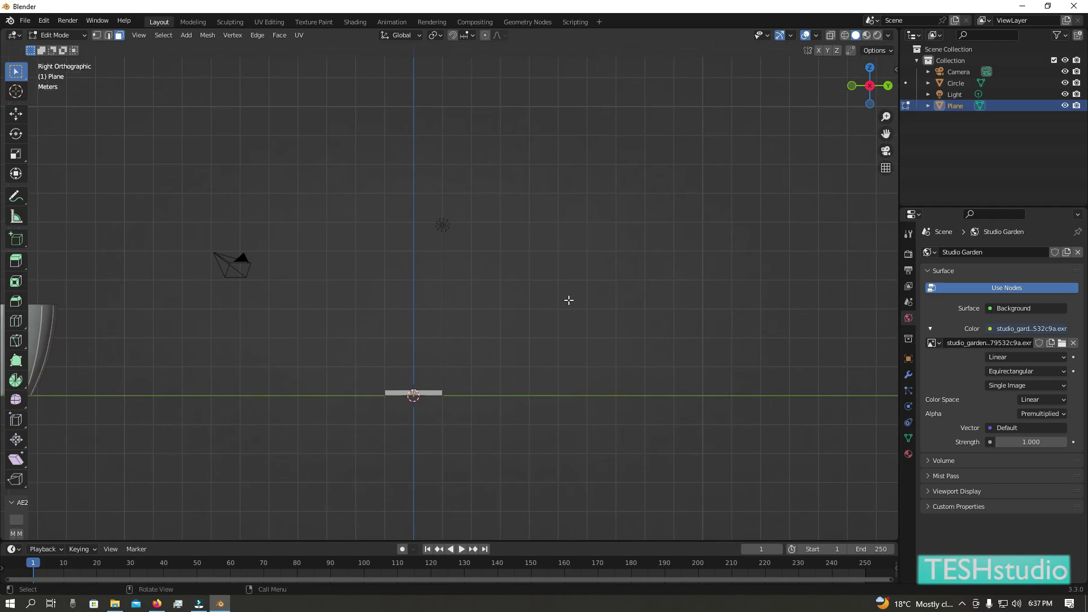
Step: Extrude the centre strip upward three times into a tall thin post
key("e")
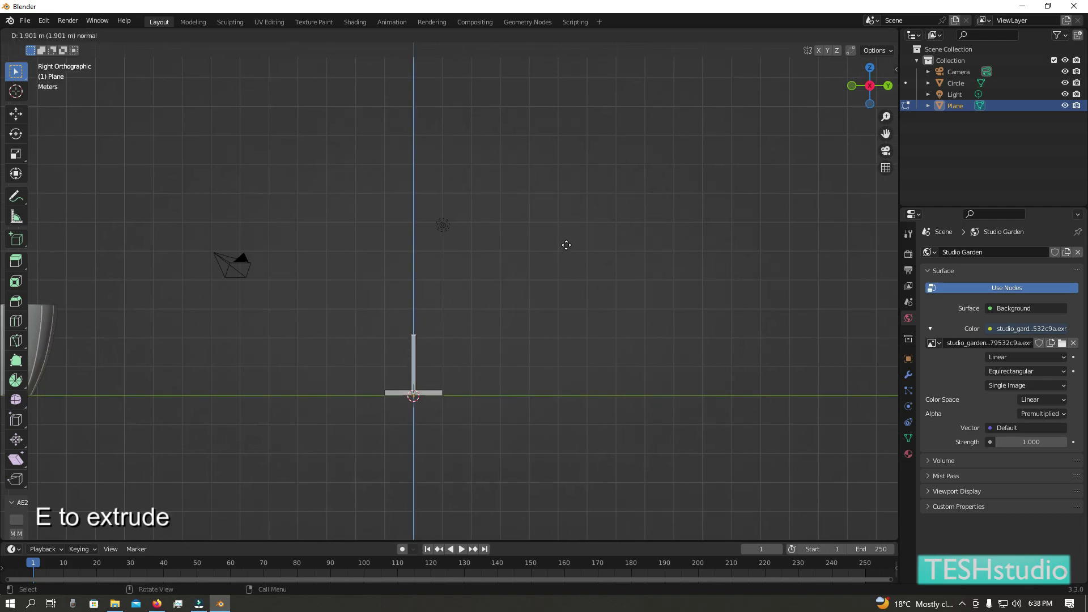
left_click(565, 245)
key("e")
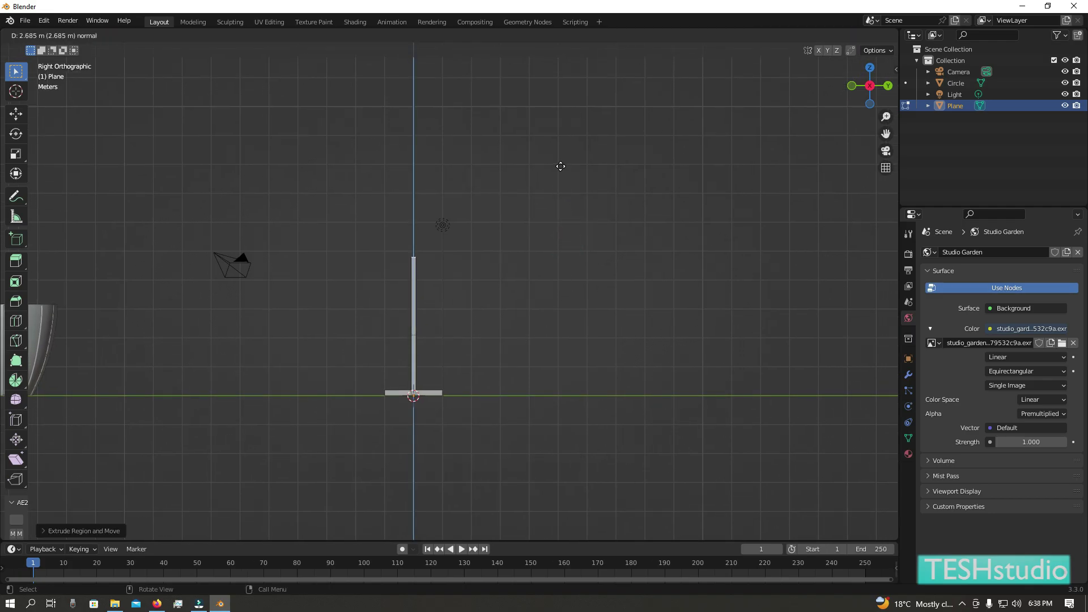
left_click(561, 153)
key("e")
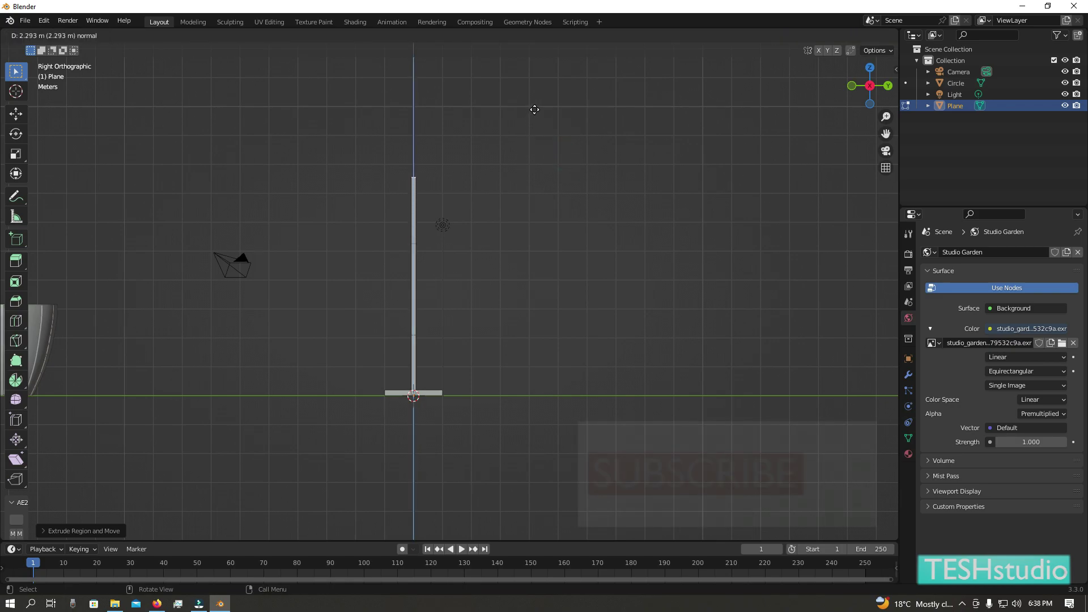
left_click(540, 85)
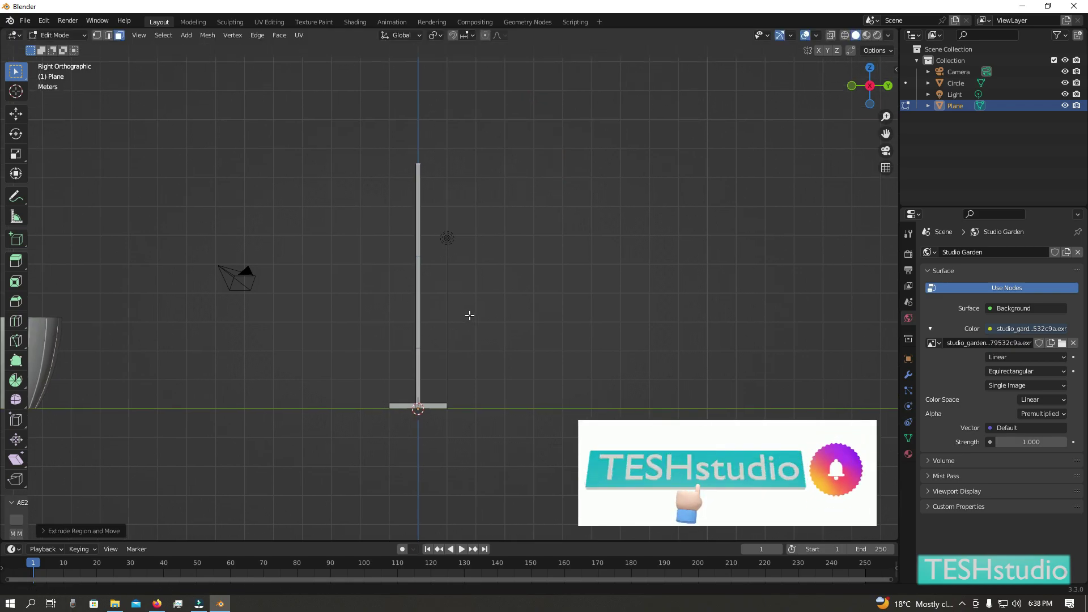
scroll(469, 311, "up", 1)
scroll(775, 126, "up", 1)
left_click(853, 86)
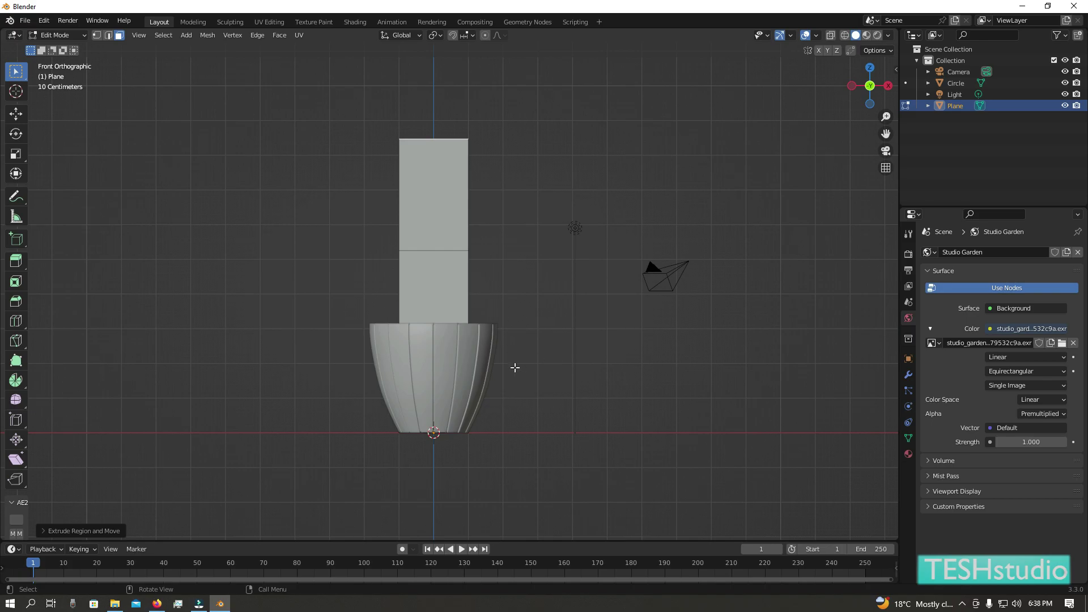
Step: Hide the Circle pot and add loop cuts across the column's middle and upper section
left_click(1064, 82)
scroll(499, 369, "up", 2)
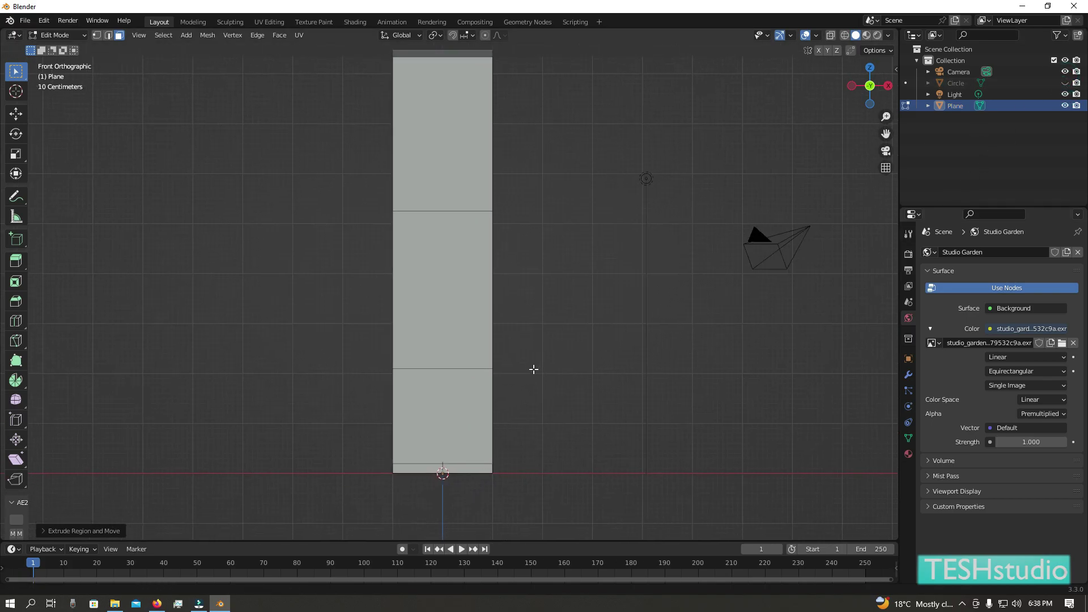
left_click(398, 344)
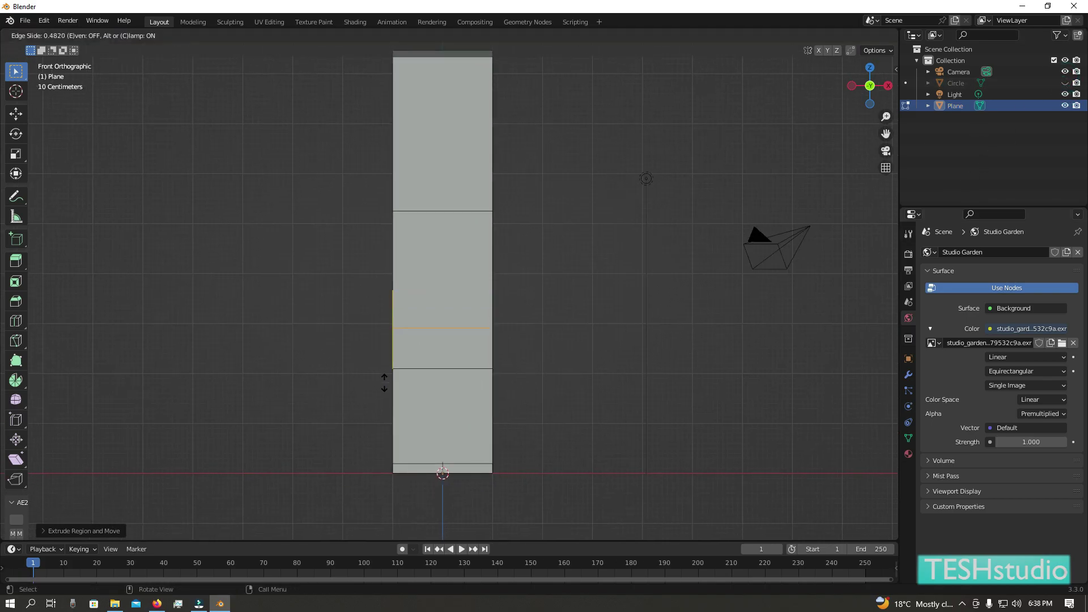
left_click(386, 416)
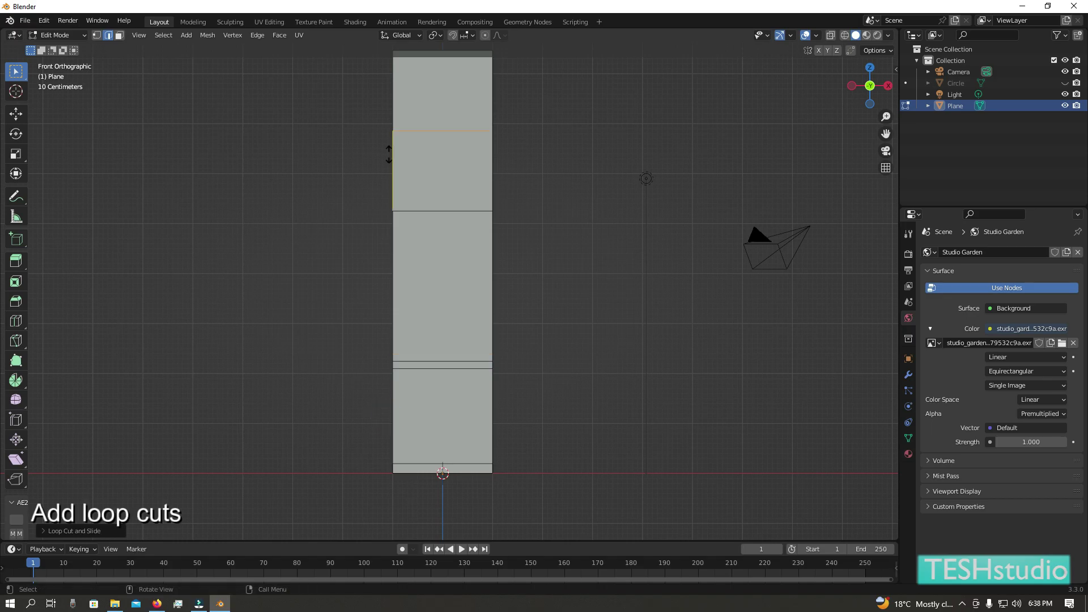
left_click(399, 181)
left_click(387, 226)
Step: Add another loop cut near the top of the column
middle_click_drag(386, 227, 390, 324, "shift")
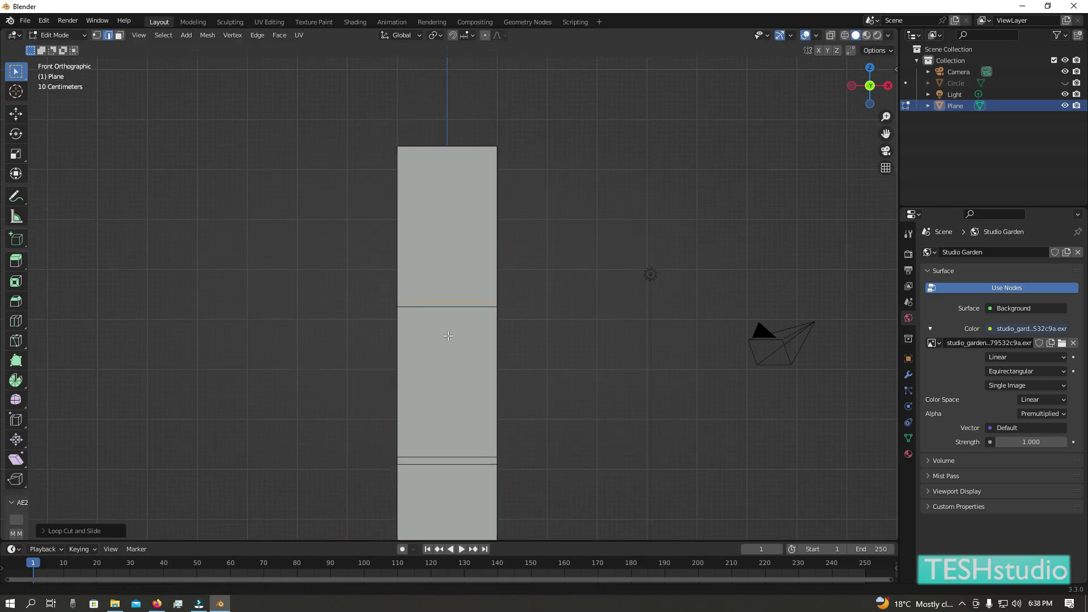
key("ctrl+r")
left_click(497, 167)
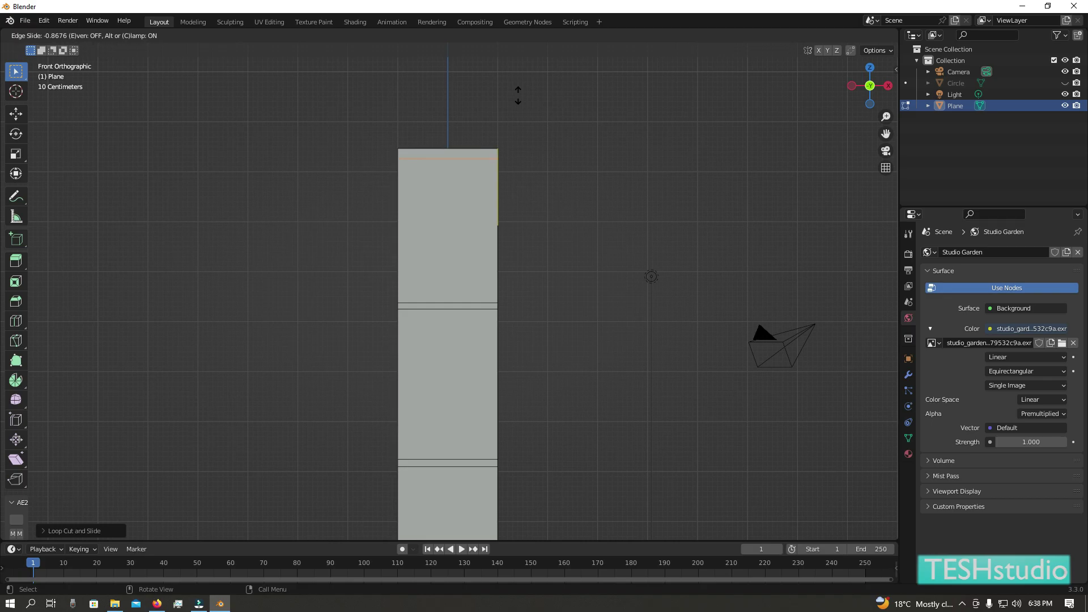
left_click(517, 95)
mouse_move(570, 303)
middle_mouse_down()
mouse_move(452, 316)
mouse_move(523, 311)
mouse_move(502, 434)
middle_mouse_up()
scroll(504, 315, "up", 3)
Step: Extrude the column's top and two band faces sideways into three shelves
key("3")
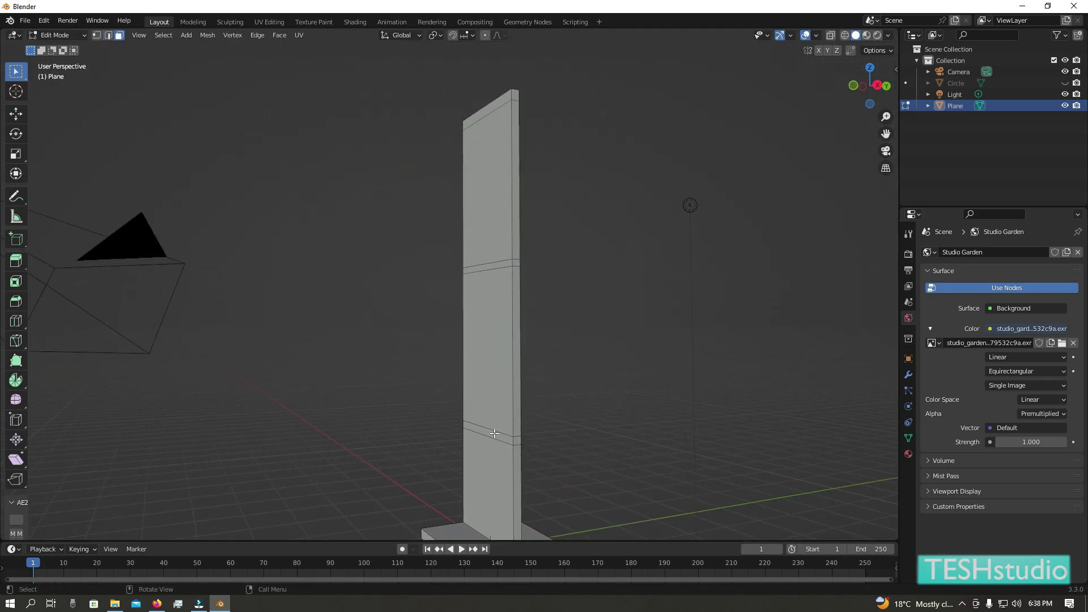
left_click(499, 108, "shift")
scroll(660, 304, "down", 4)
middle_click_drag(660, 303, 693, 301)
left_click(876, 88)
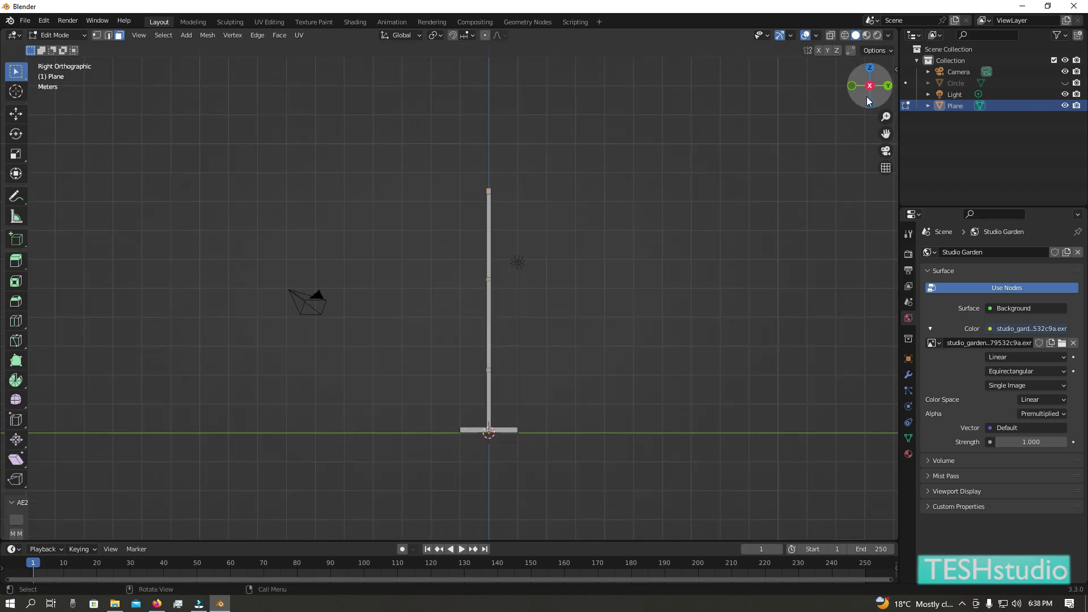
key("e")
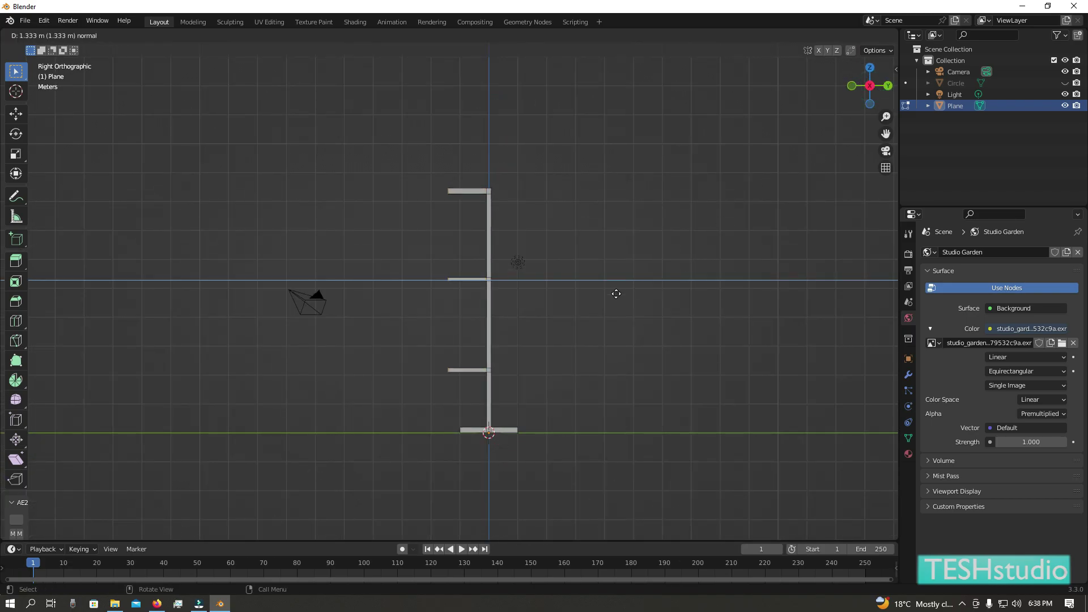
left_click(614, 294)
mouse_move(577, 390)
middle_mouse_down()
mouse_move(631, 352)
mouse_move(526, 369)
mouse_move(538, 359)
middle_mouse_up()
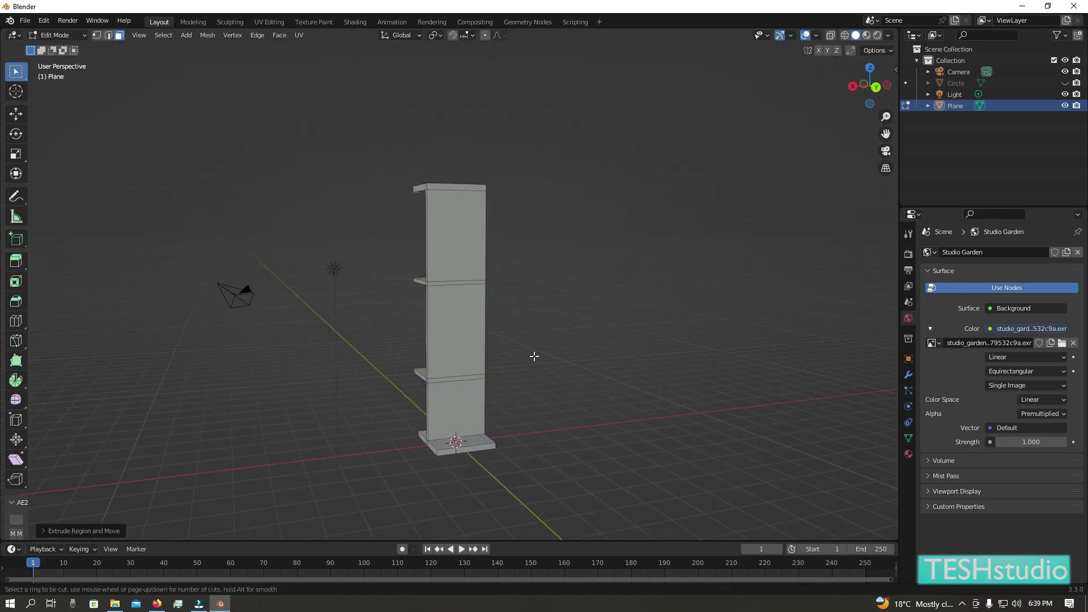
Step: Add two loop-cut pairs on the column, squeezing each into a narrow band with S Z
left_click(481, 344)
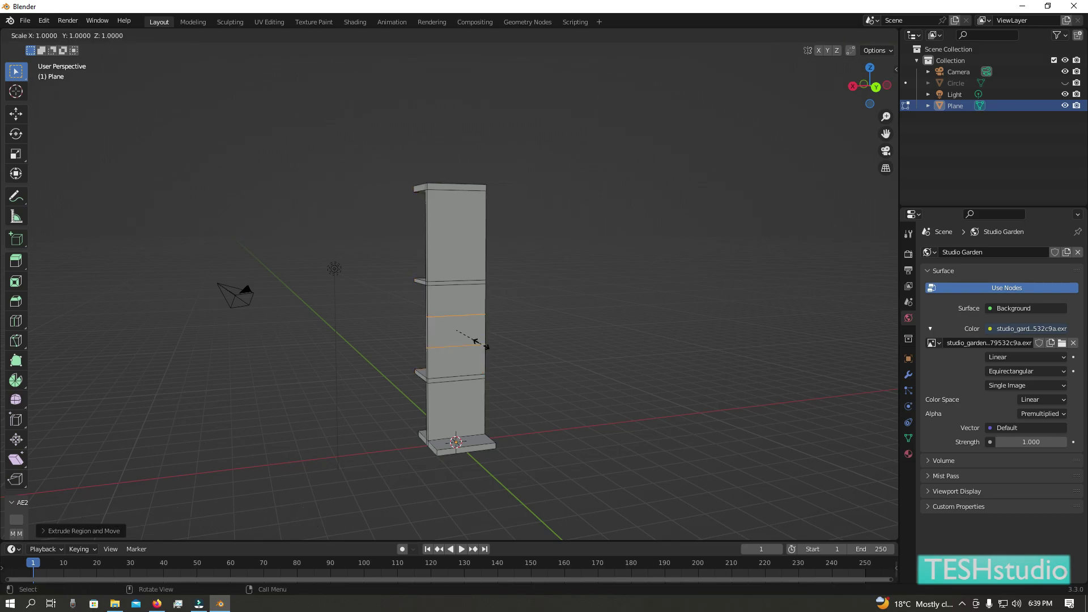
key("z")
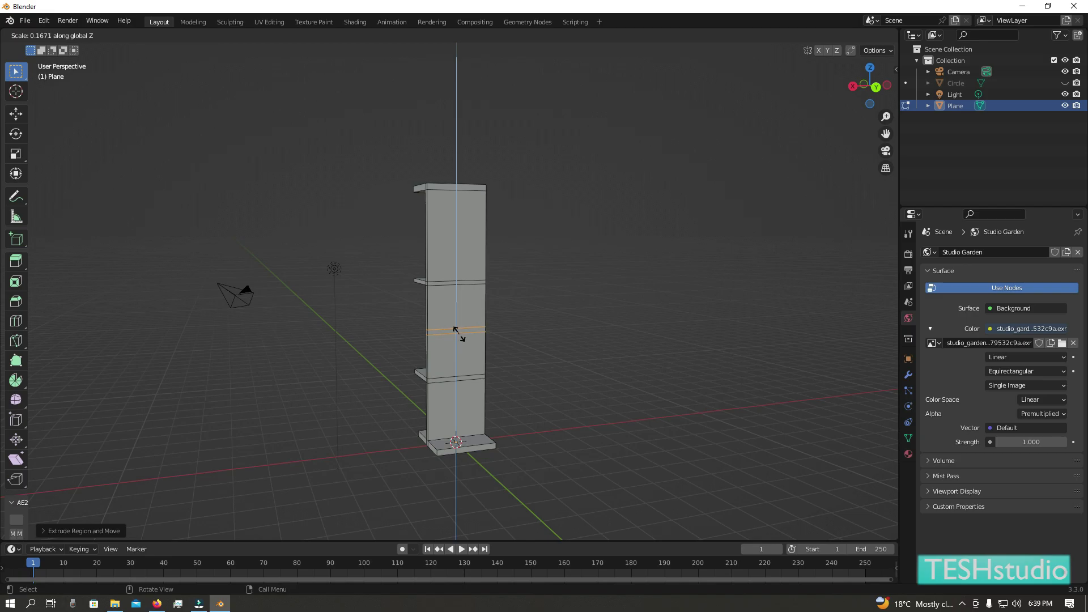
left_click(459, 334)
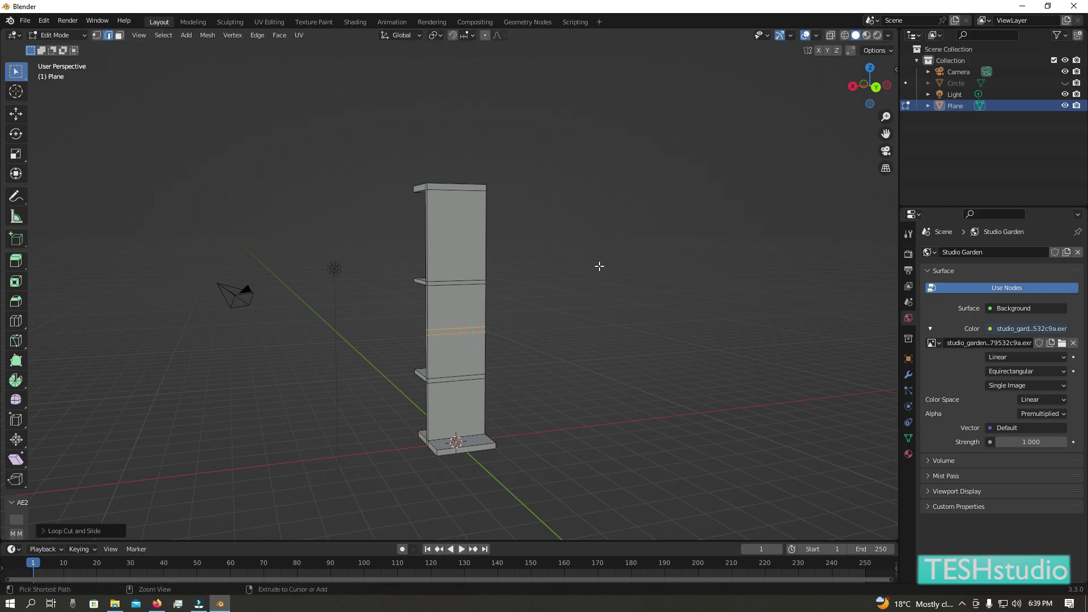
key("ctrl+r")
scroll(489, 245, "up", 1)
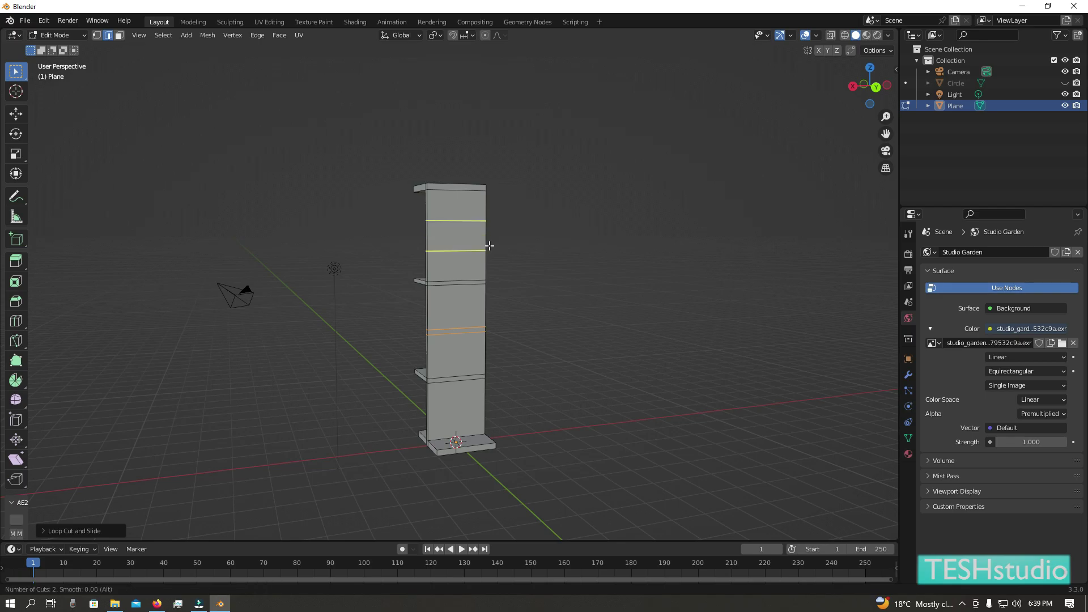
left_click(489, 245)
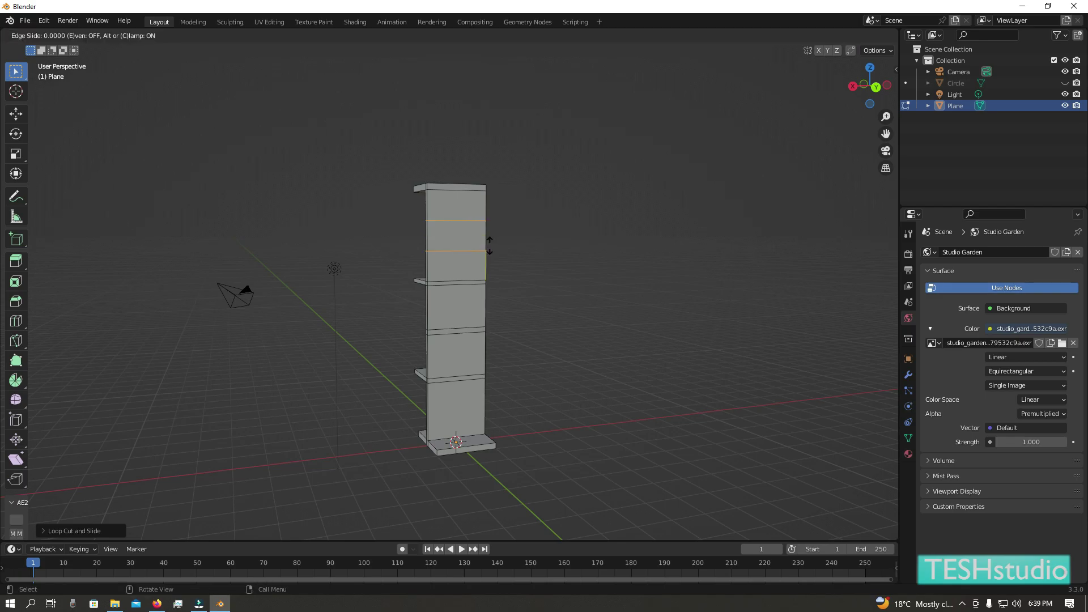
left_click(529, 247)
key("s")
key("z")
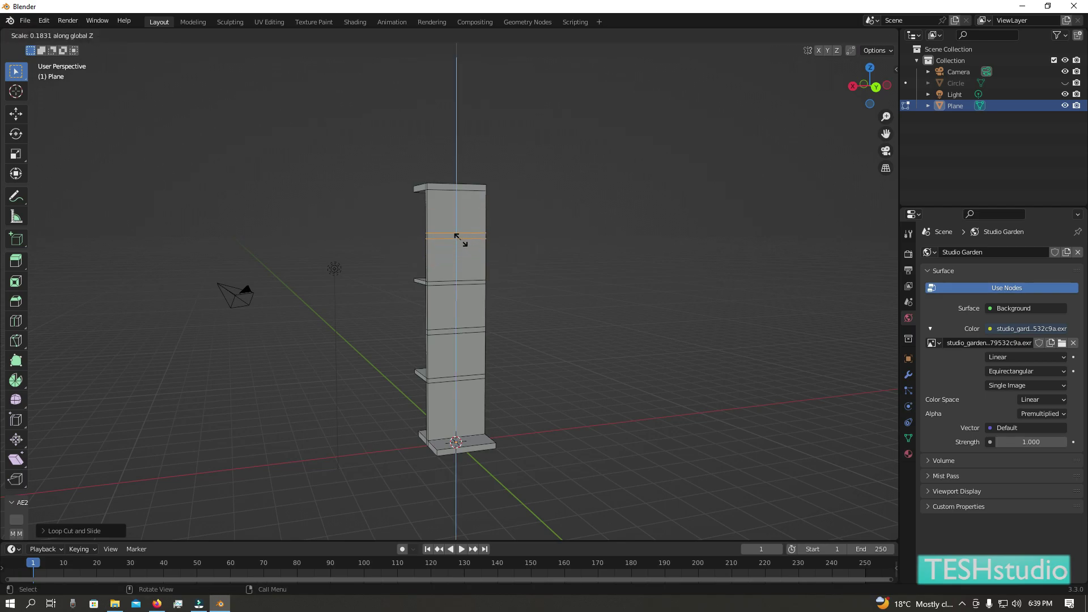
left_click(460, 238)
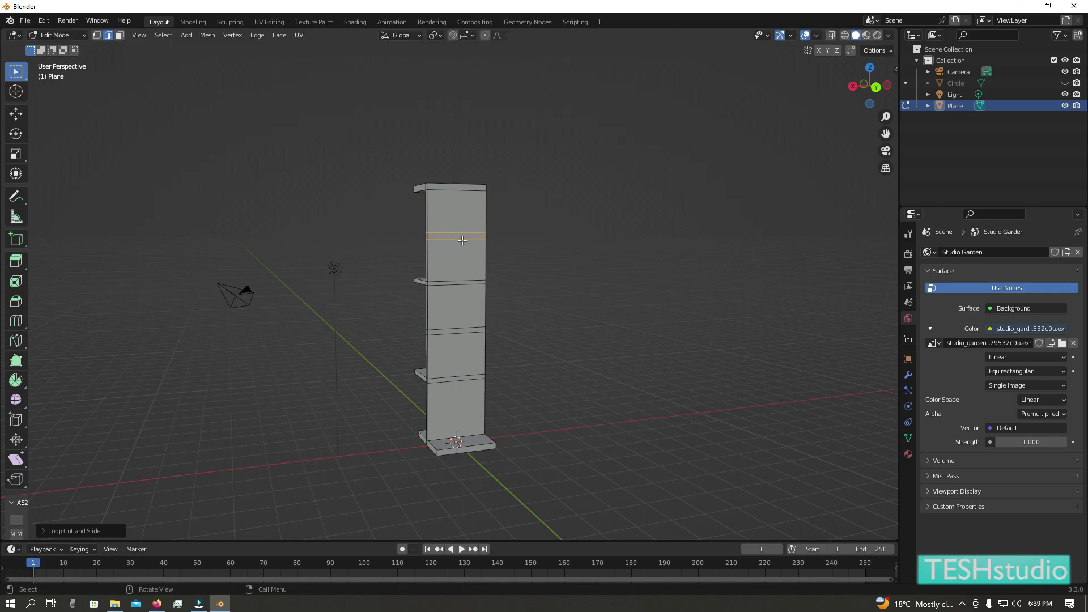
Step: Extrude the upper and lower band faces toward the opposite side as two longer shelves
mouse_move(531, 259)
middle_mouse_down()
mouse_move(572, 257)
mouse_move(492, 209)
middle_mouse_up()
scroll(570, 259, "up", 3)
key("3")
left_click(480, 200)
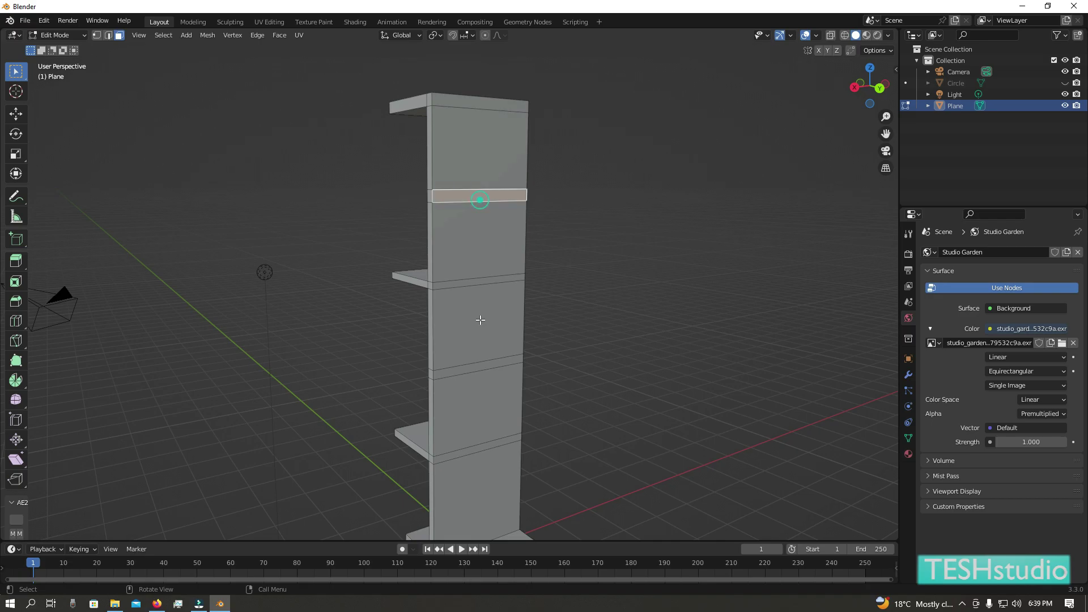
left_click(472, 369, "shift")
left_click(853, 88)
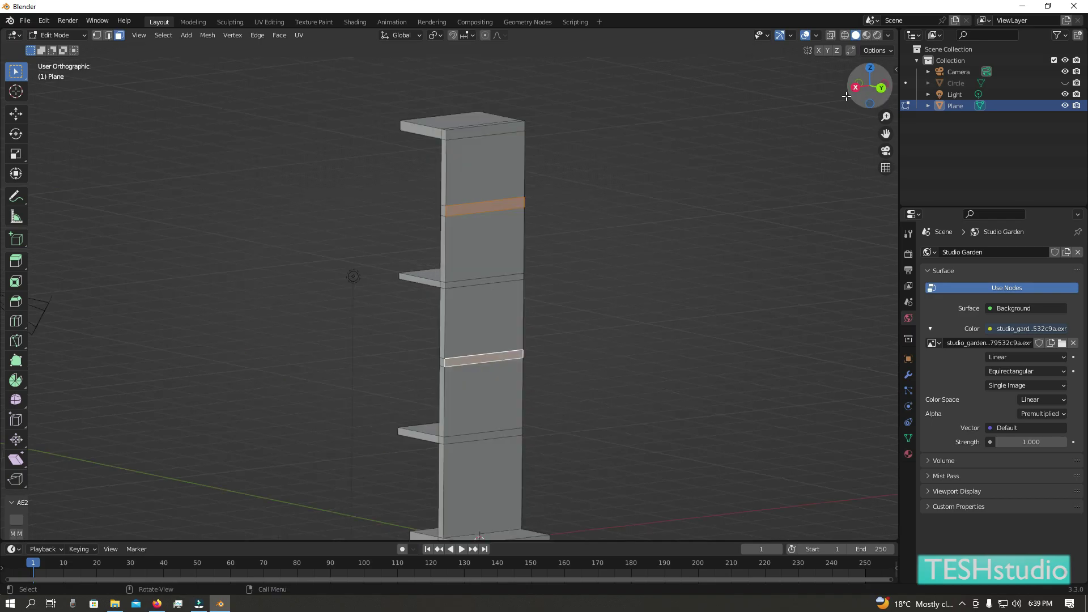
key("e")
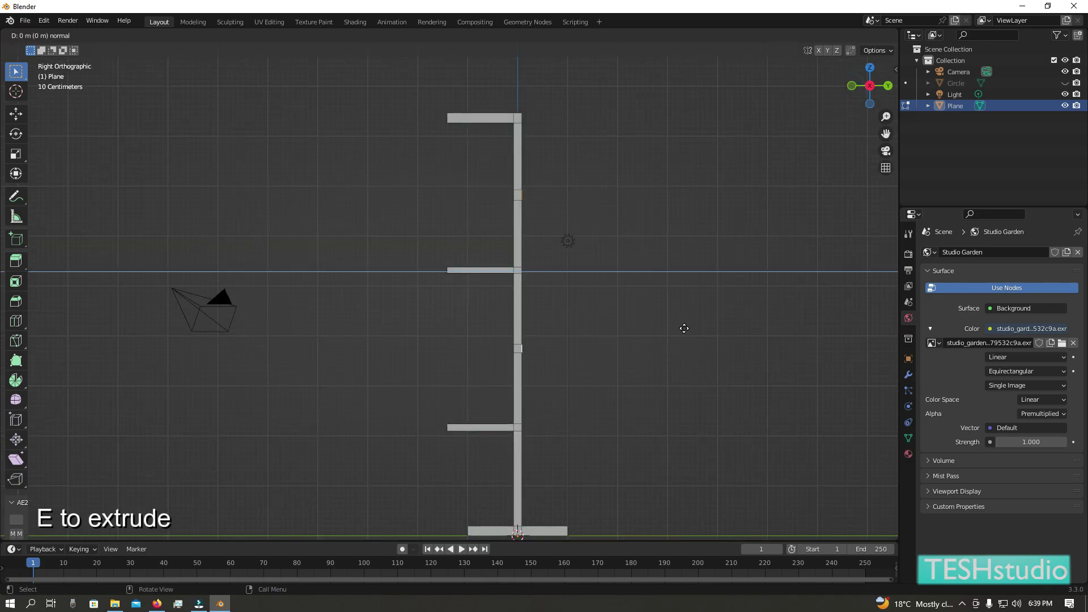
left_click(775, 340)
Step: Turn on X-ray see-through shading with Alt+Z
scroll(697, 369, "down", 3)
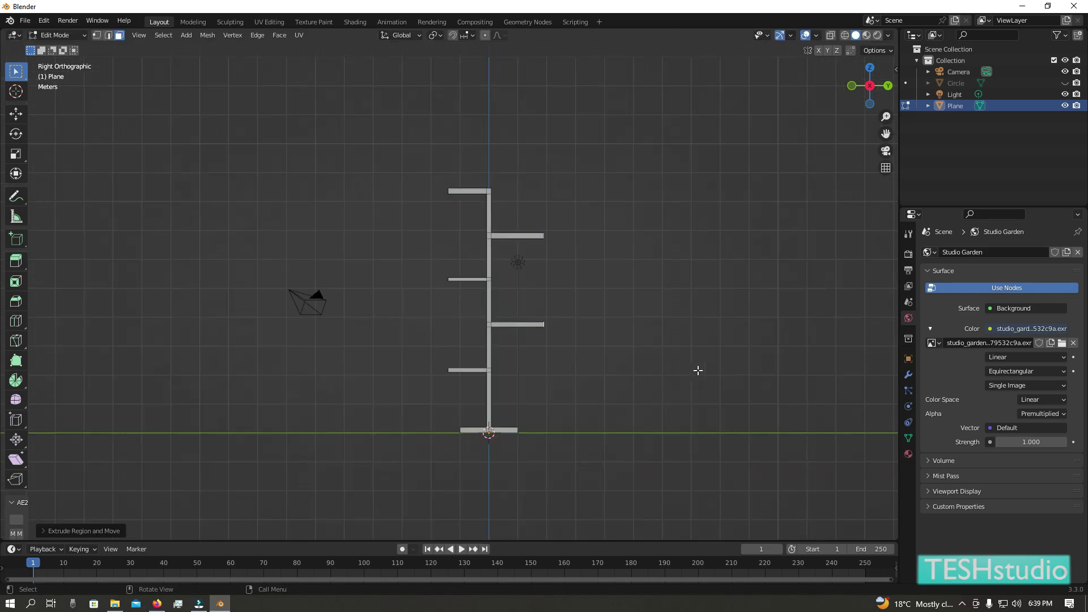
scroll(680, 338, "down", 1)
scroll(614, 386, "up", 2)
scroll(613, 387, "down", 1)
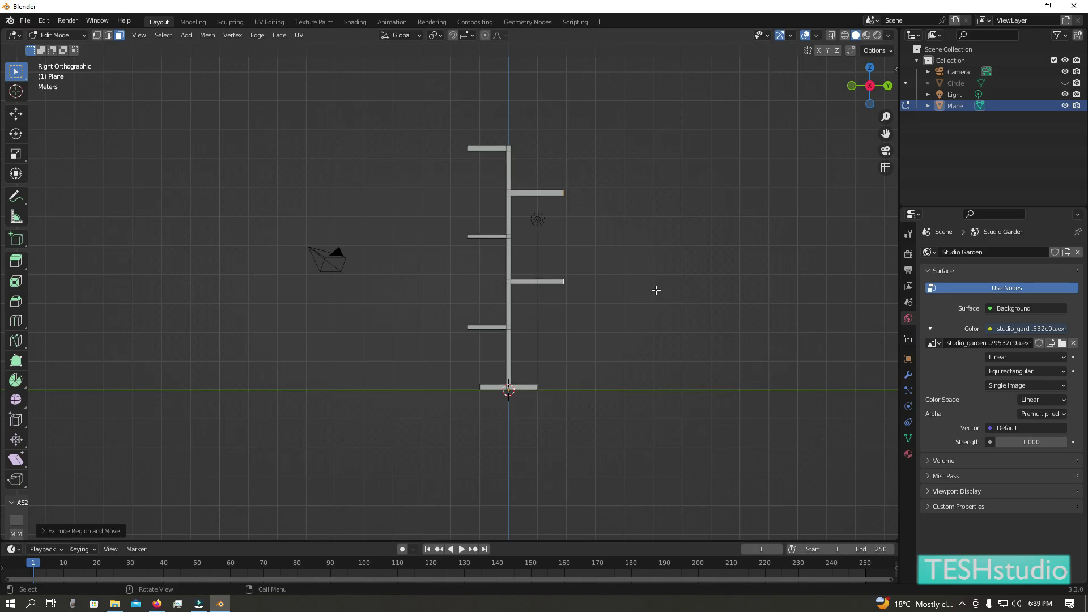
key("alt+z")
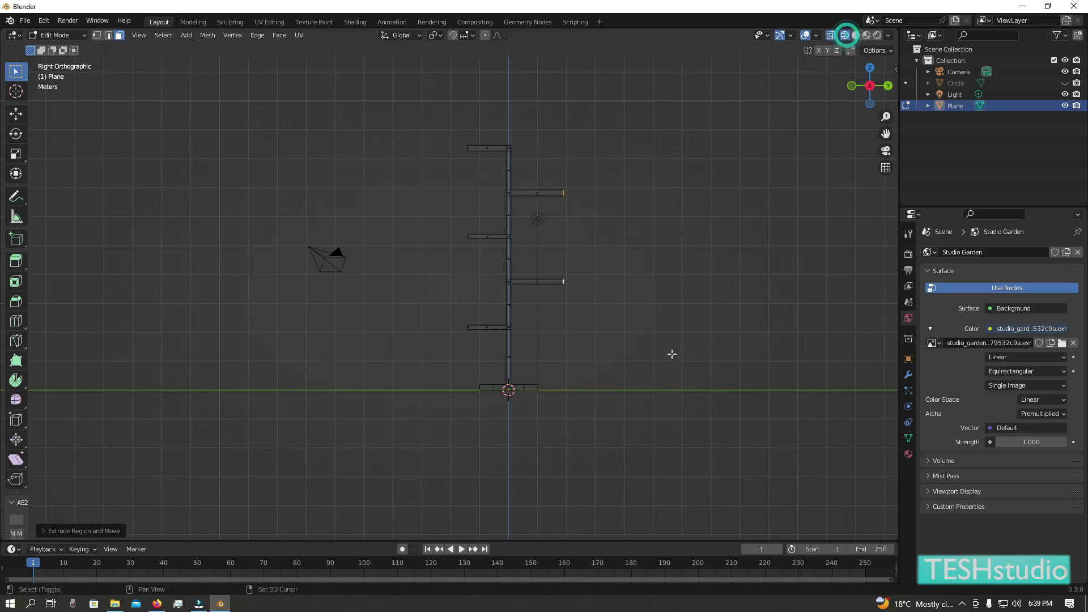
Step: Select the base plank's end vertices and widen the base by scaling along Y
middle_click_drag(670, 355, 554, 376, "shift")
scroll(300, 231, "up", 4)
left_click(97, 36)
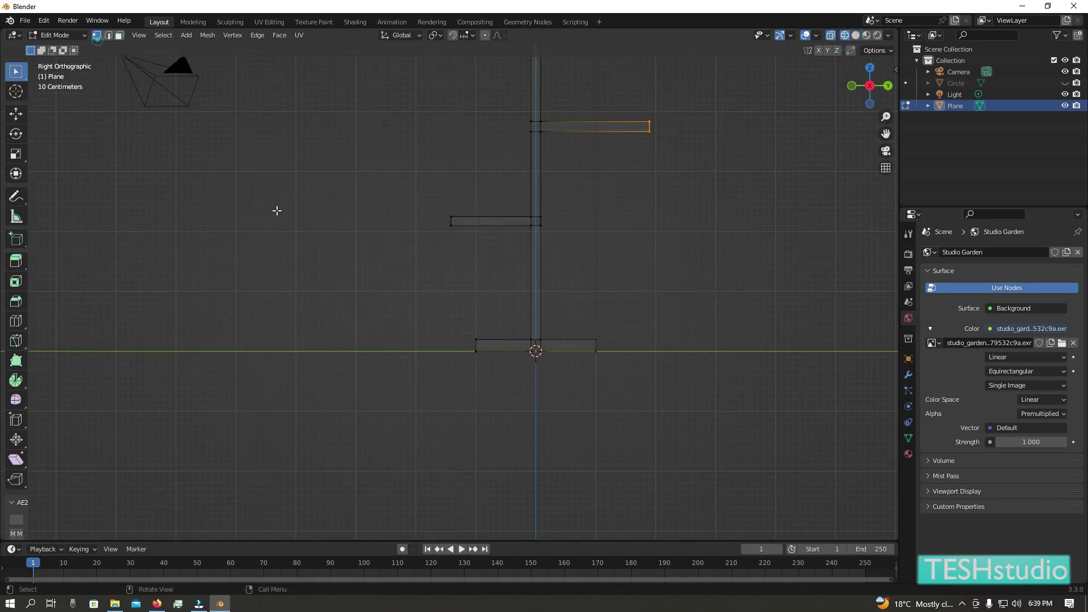
left_click_drag(466, 321, 513, 413, "shift")
left_click_drag(589, 328, 628, 402, "shift")
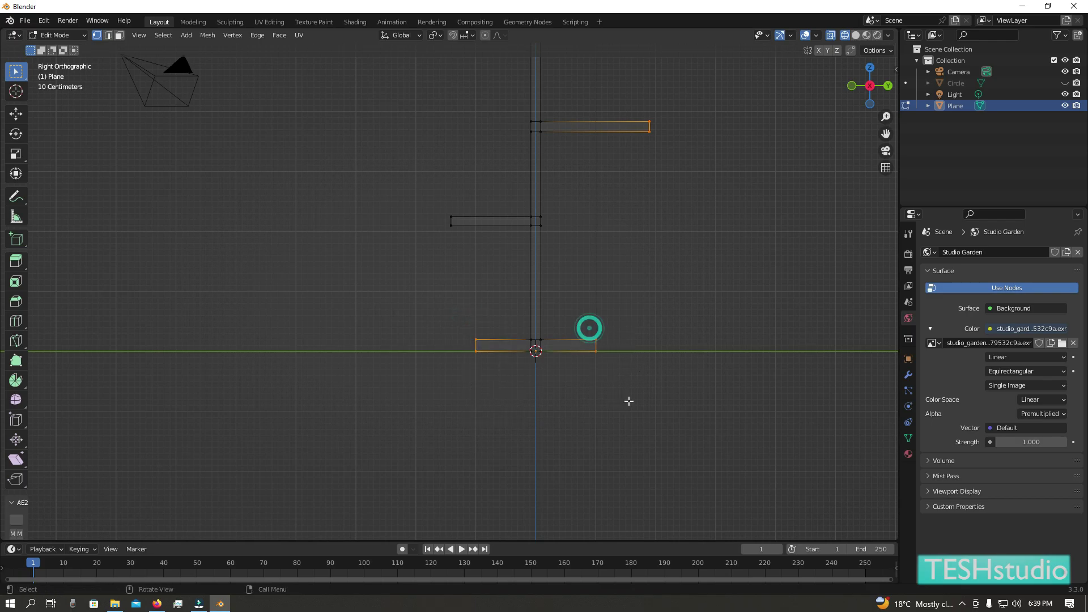
left_click_drag(568, 318, 609, 367)
left_click_drag(470, 315, 498, 396, "shift")
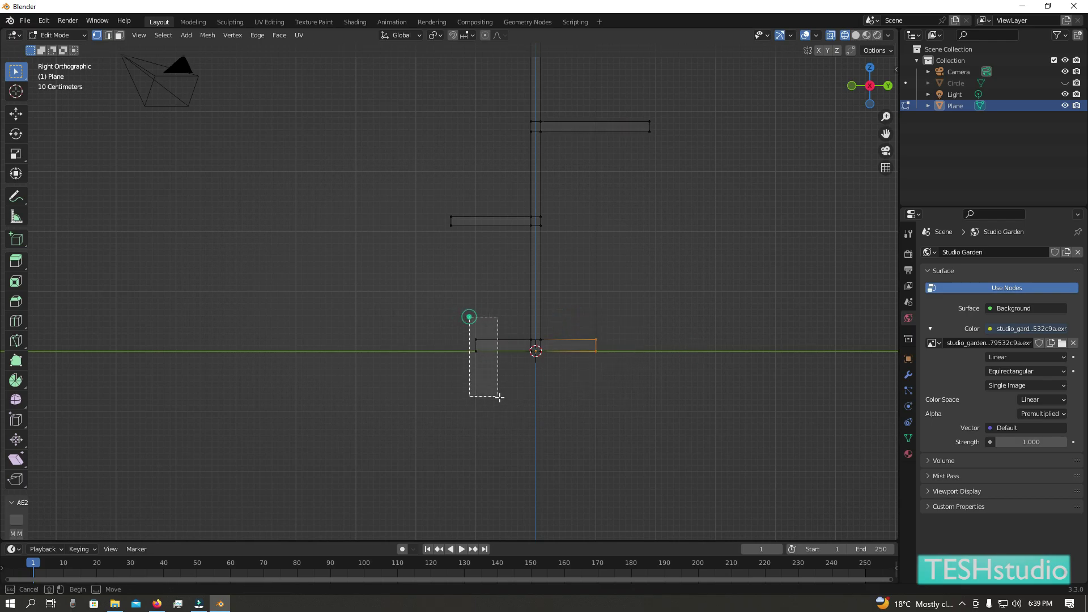
scroll(661, 444, "down", 2)
middle_click_drag(661, 444, 594, 464, "shift")
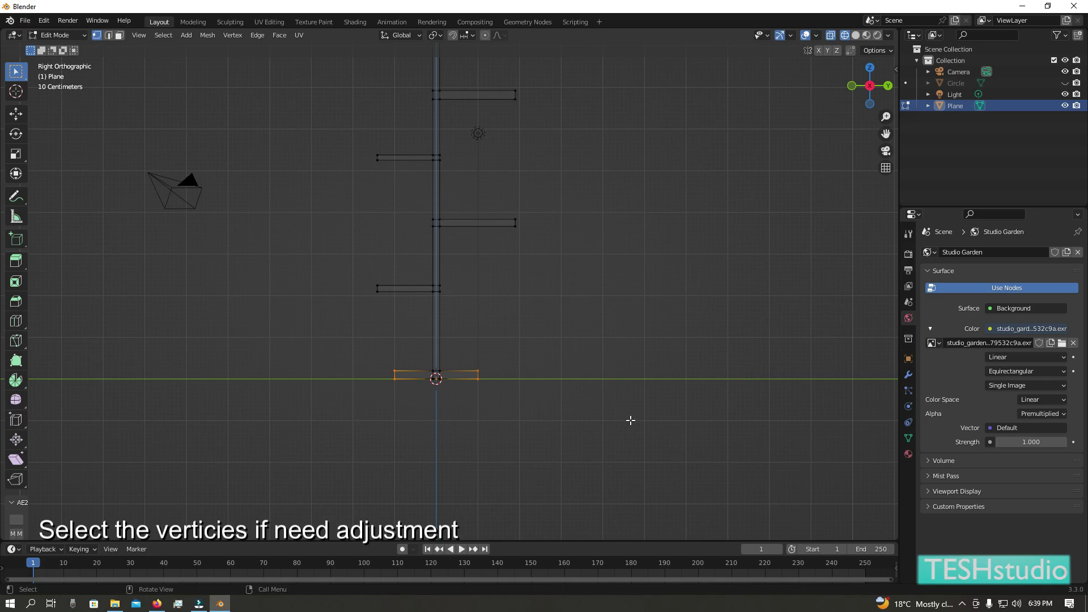
scroll(630, 420, "down", 1)
key("s")
key("y")
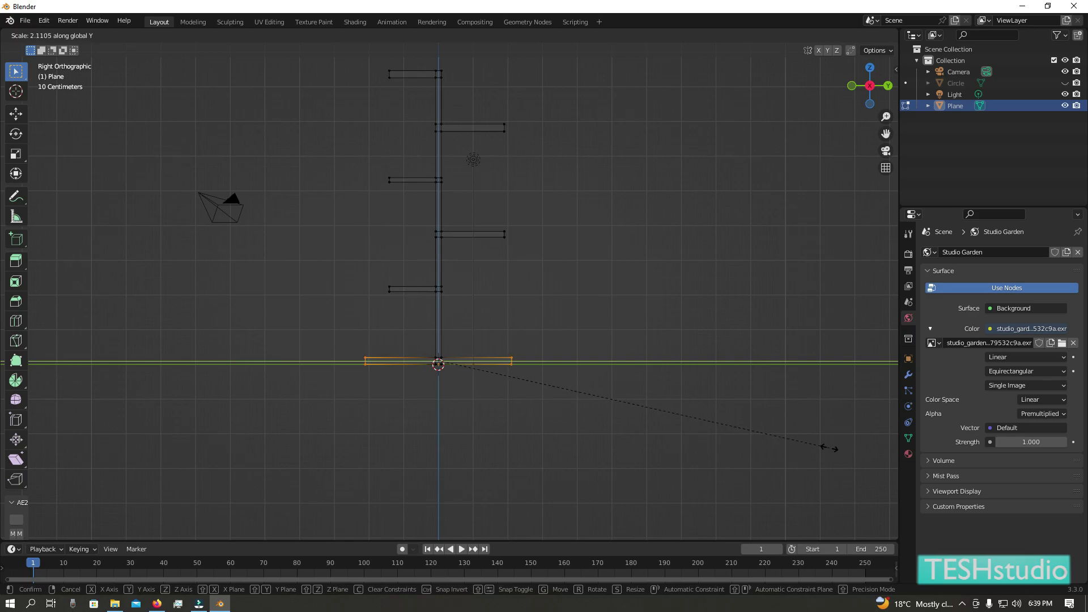
left_click(829, 448)
Step: Lengthen the three left shelves about 0.62 m along Y and switch to solid shading
middle_click_drag(610, 407, 625, 441, "shift")
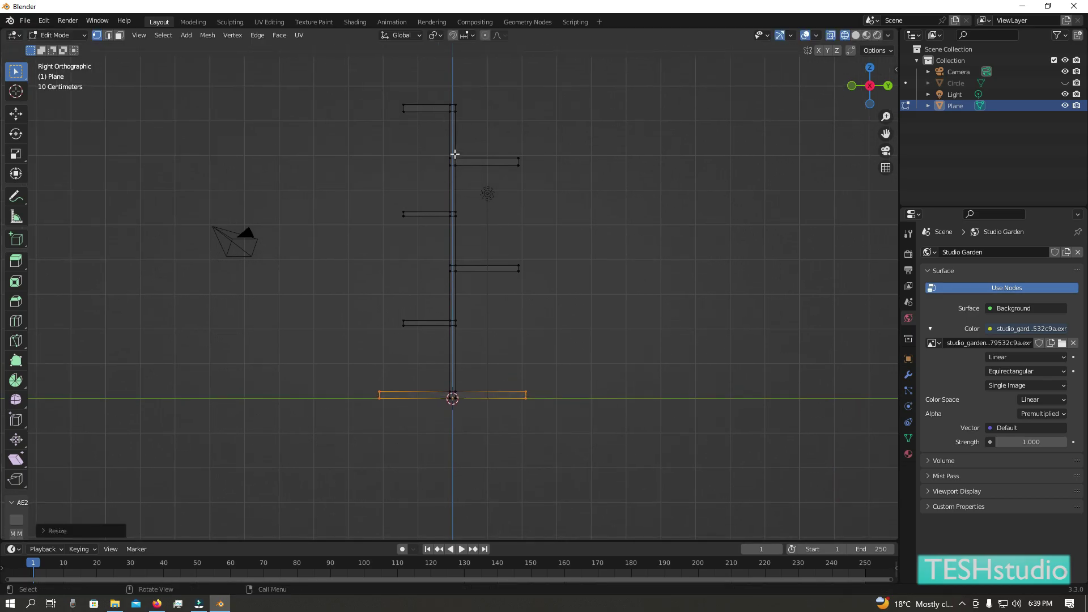
left_click_drag(359, 91, 433, 370)
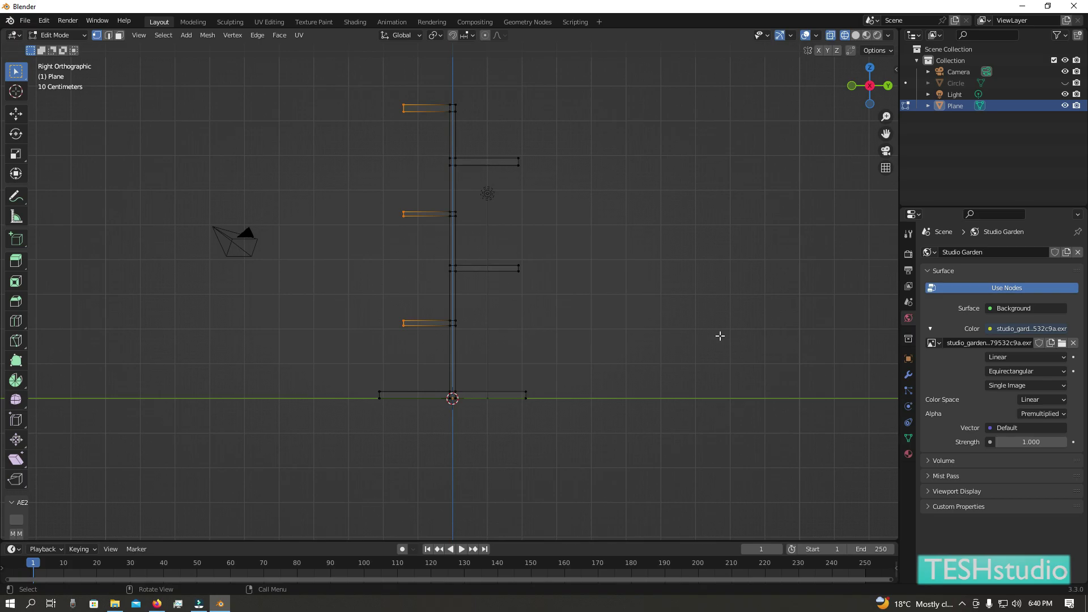
key("g")
key("y")
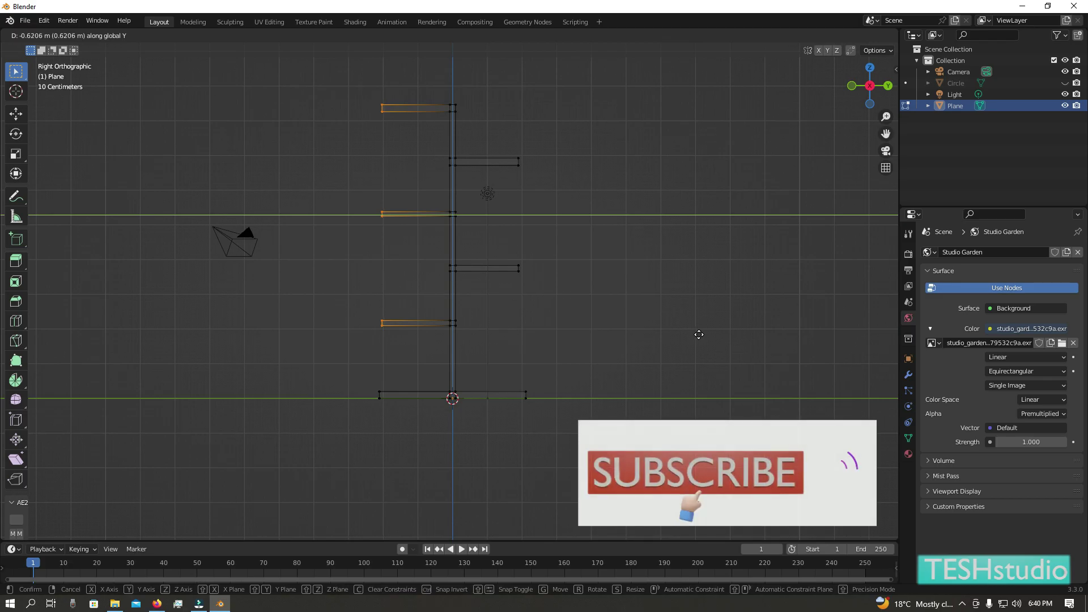
left_click(699, 335)
scroll(614, 346, "down", 3)
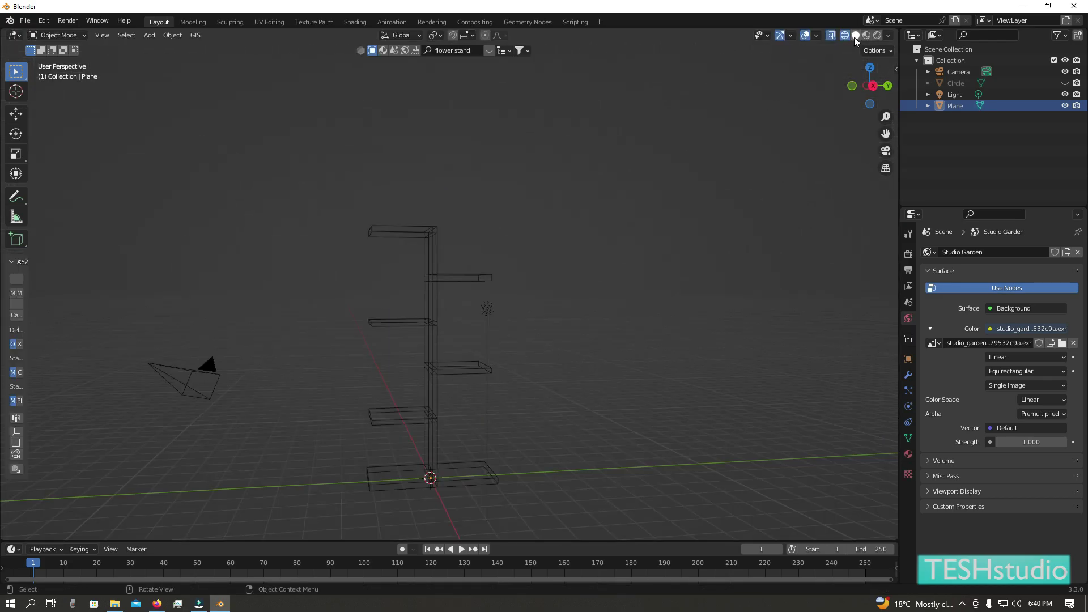
left_click(854, 37)
mouse_move(607, 356)
middle_mouse_down()
mouse_move(651, 348)
mouse_move(570, 375)
mouse_move(545, 433)
mouse_move(521, 433)
middle_mouse_up()
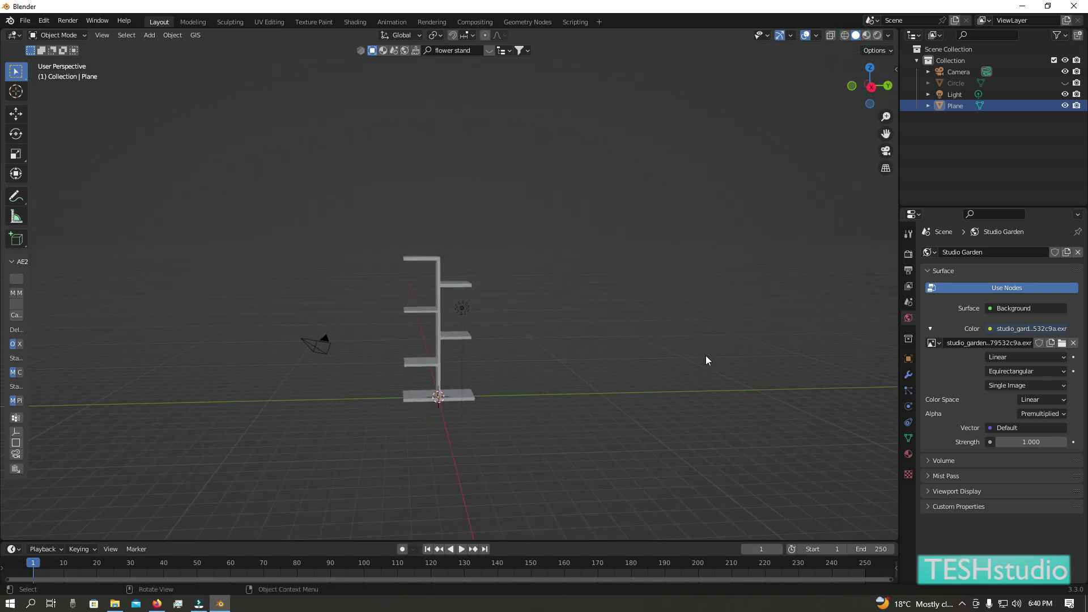
Step: Unhide the ribbed pot and scale it down to about 0.4
left_click(1064, 82)
scroll(827, 178, "up", 2)
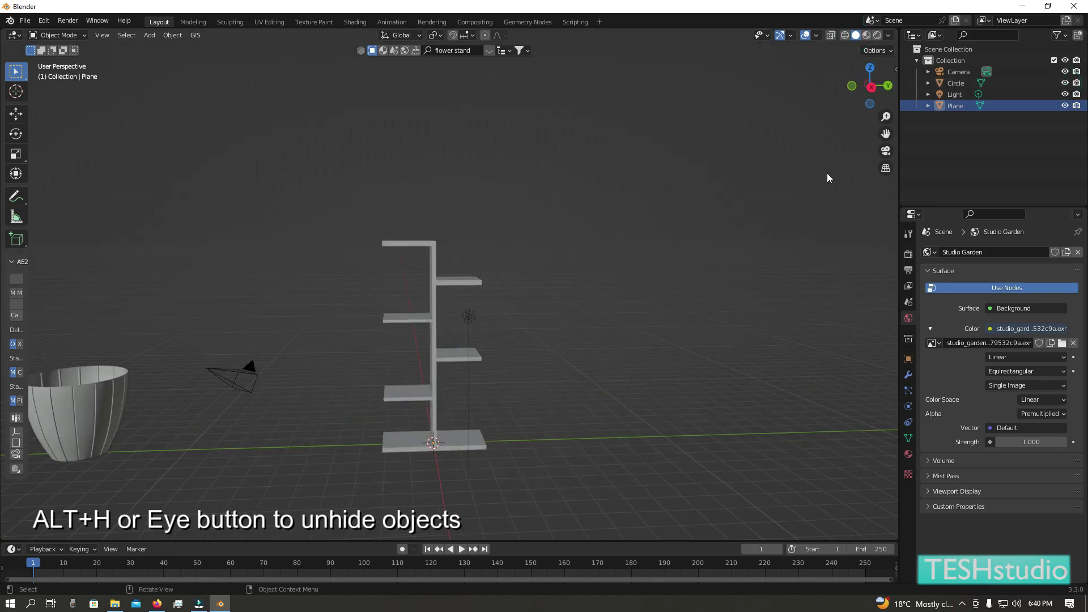
left_click(871, 86)
left_click(133, 426)
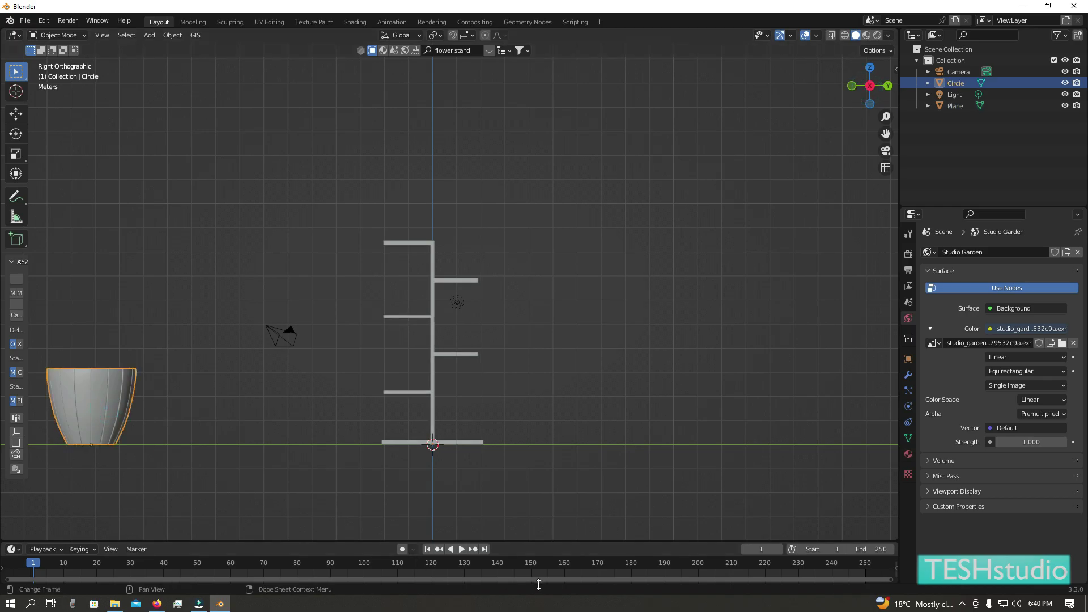
key("s")
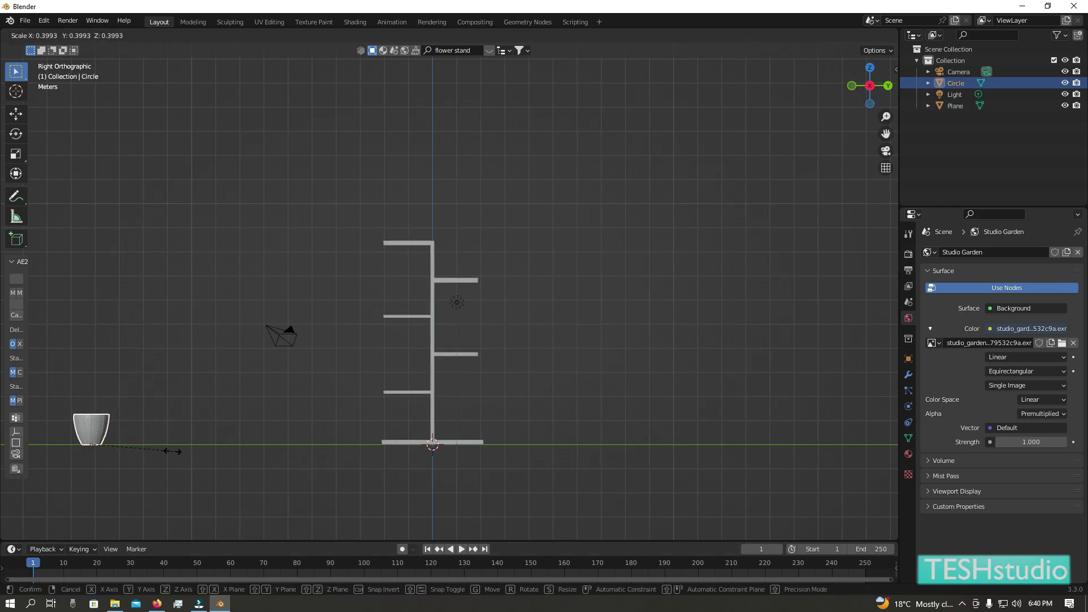
left_click(188, 447)
Step: Move the pot onto the stand's lowest left shelf
key("g")
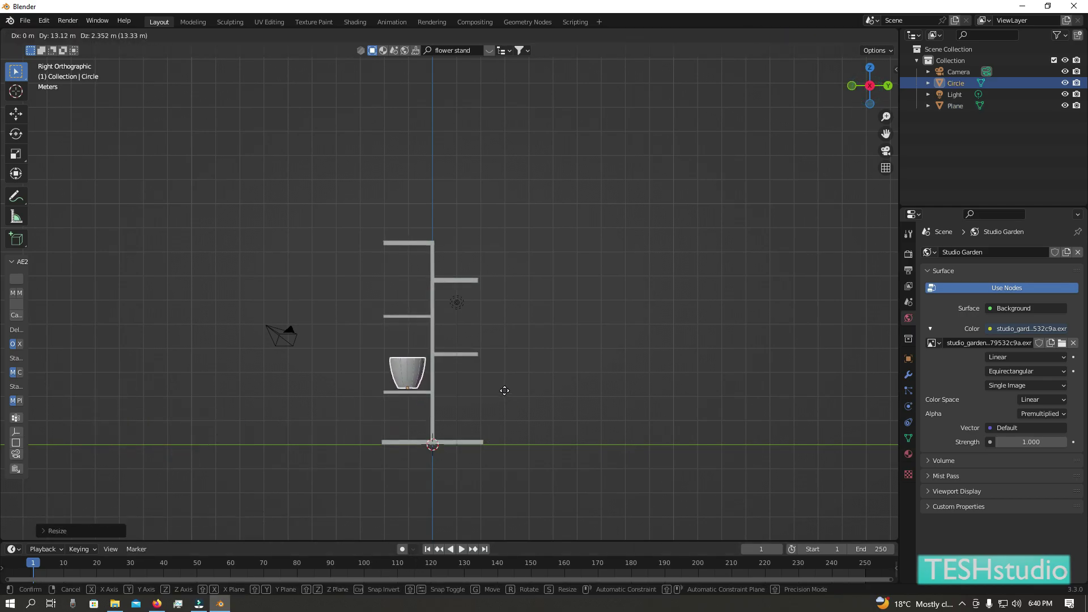
left_click(505, 393)
scroll(506, 447, "up", 7)
middle_click_drag(505, 454, 559, 386, "shift")
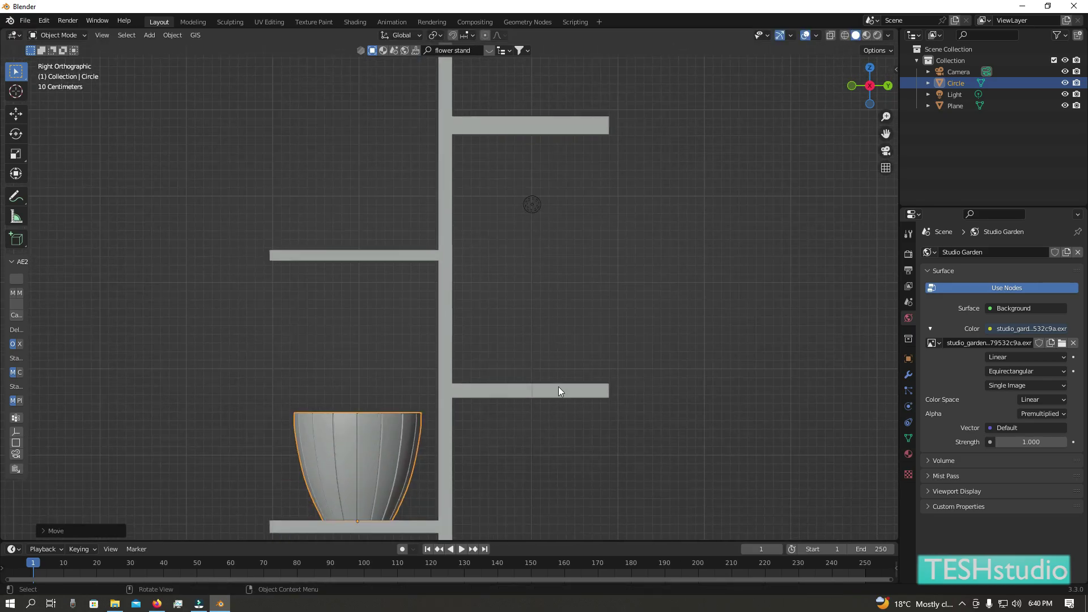
middle_click_drag(488, 480, 497, 342, "shift")
scroll(510, 374, "up", 3)
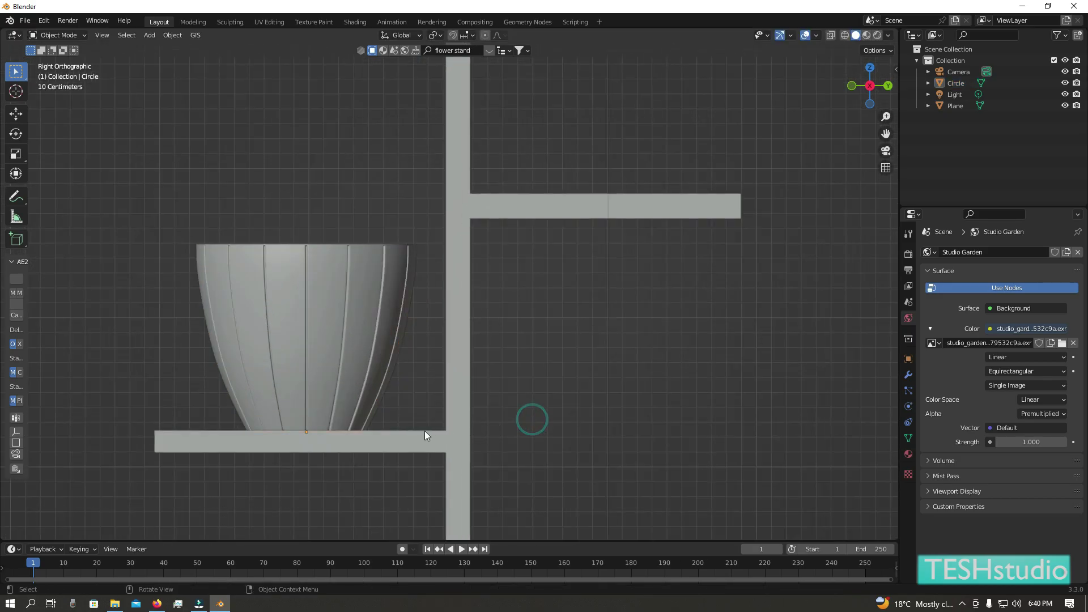
scroll(774, 207, "down", 6)
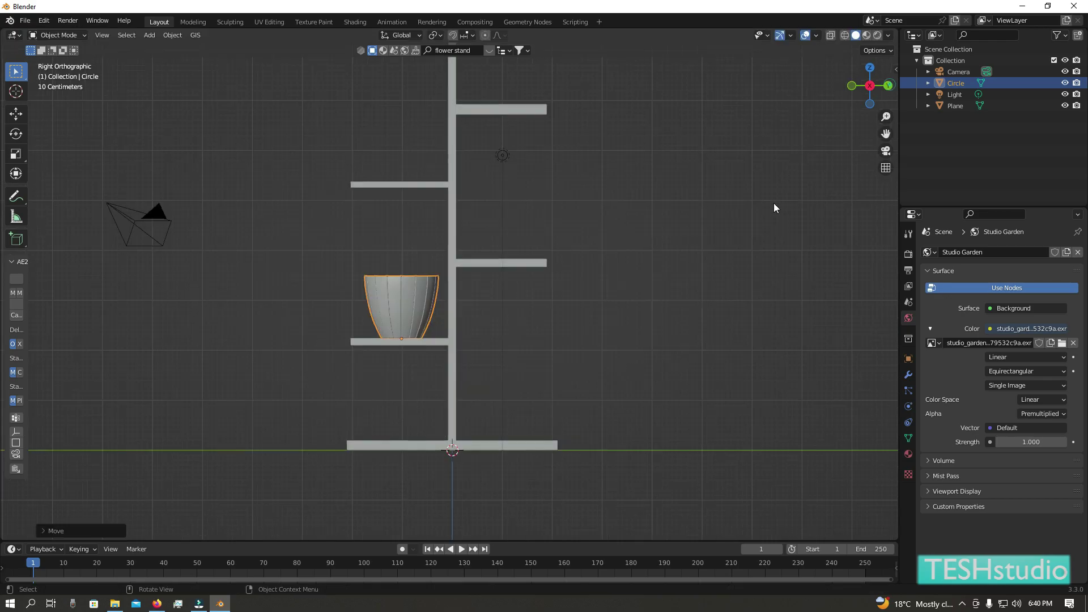
middle_click_drag(517, 339, 474, 449, "shift")
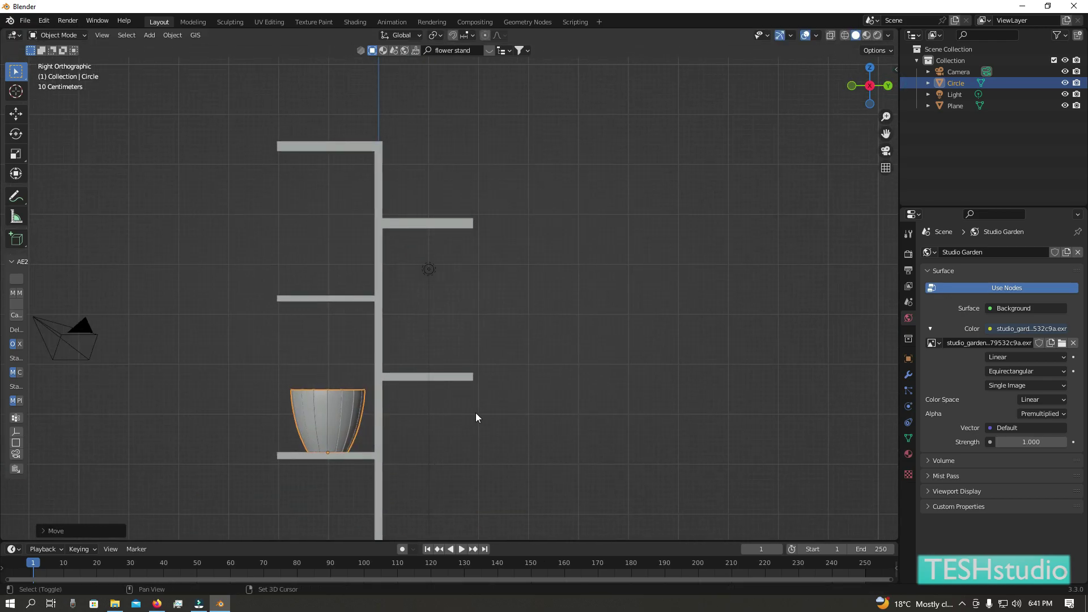
Step: Duplicate the pot onto the lower right, middle left, upper right and top shelves
key("shift+d")
left_click(512, 318)
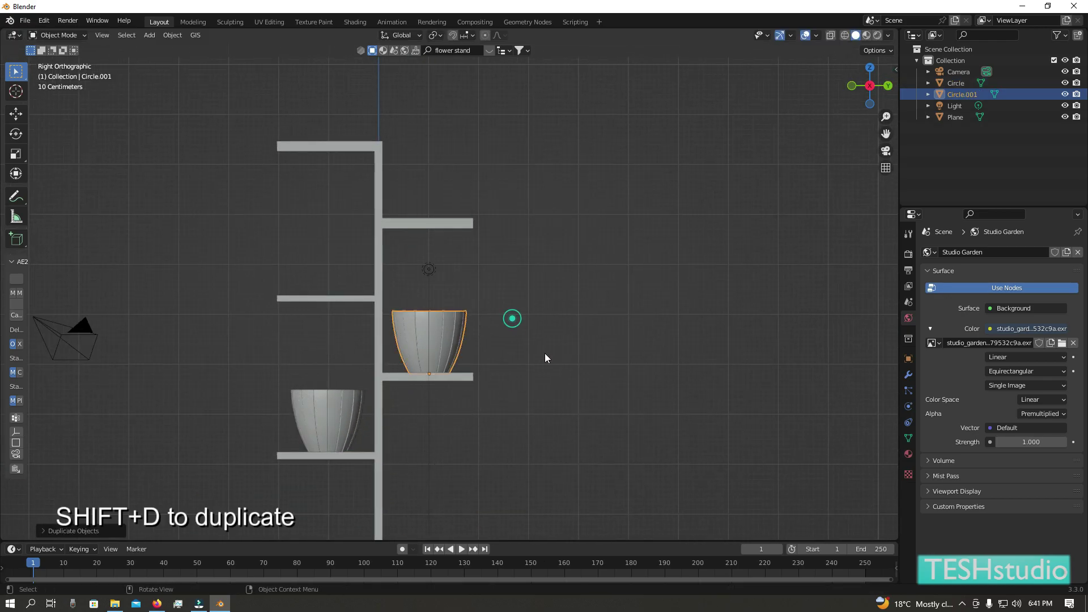
key("shift+d")
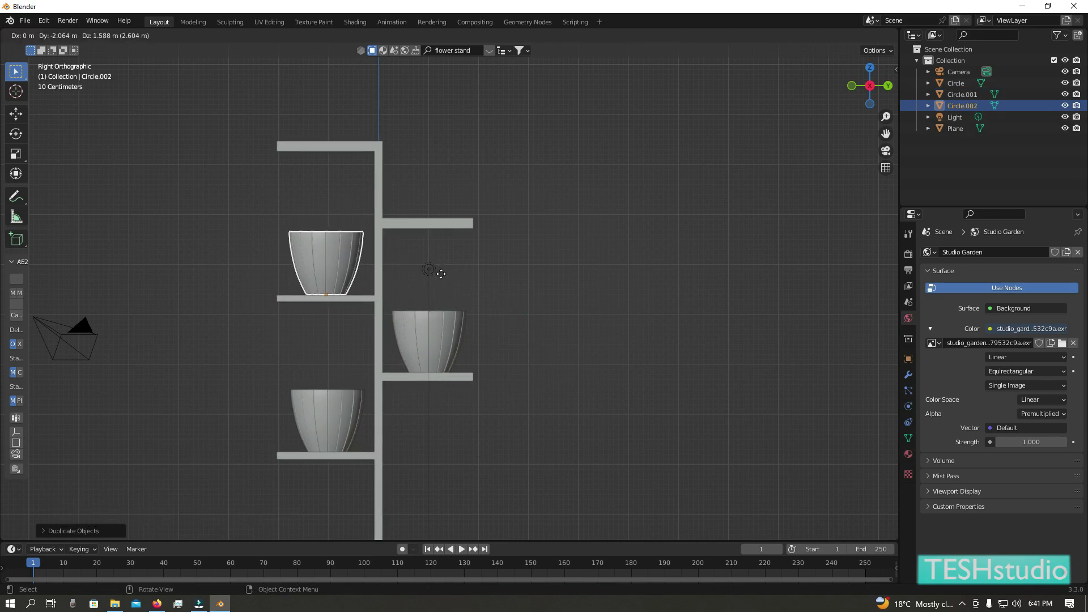
left_click(440, 275)
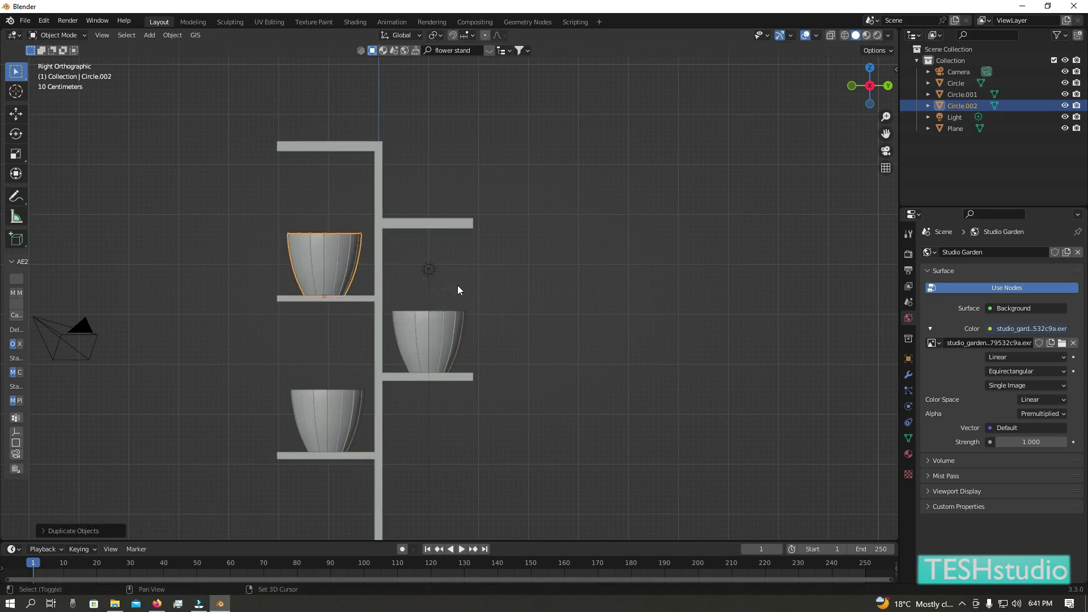
key("shift+d")
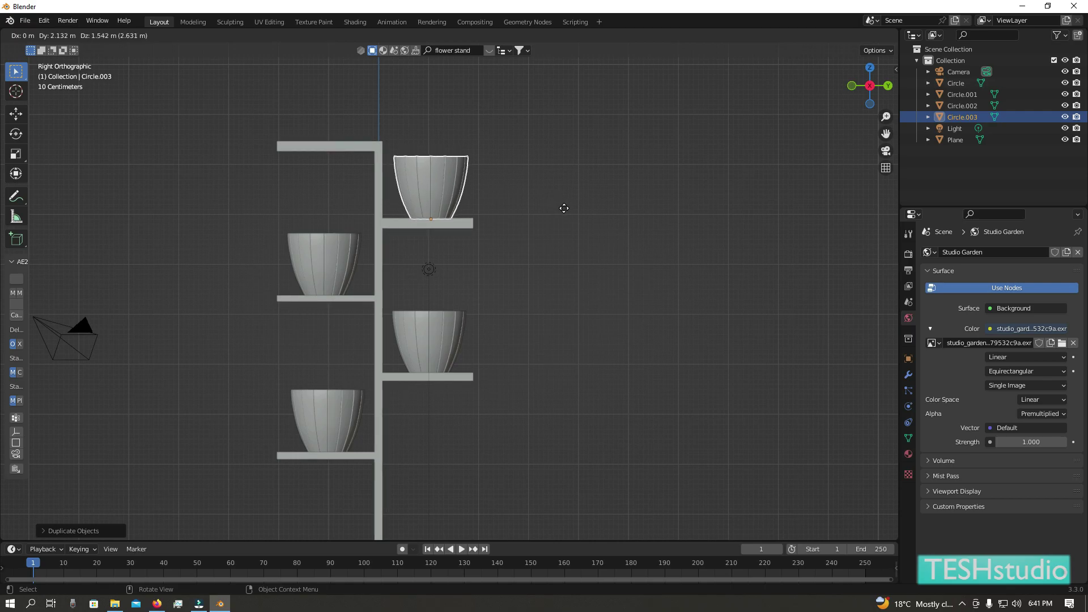
left_click(564, 208)
key("shift+d")
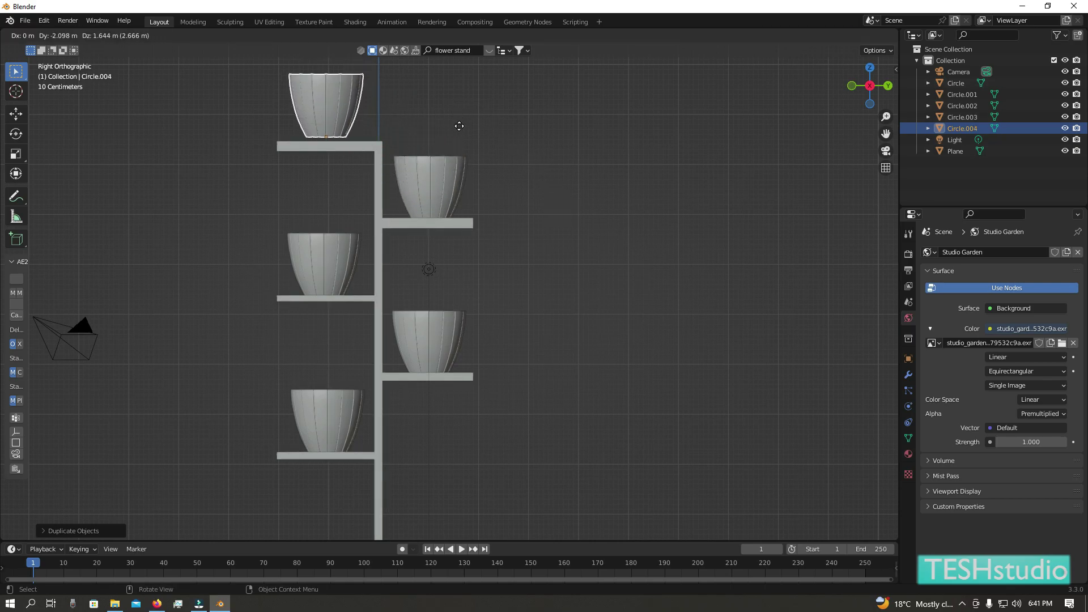
left_click(458, 131)
scroll(498, 220, "down", 4)
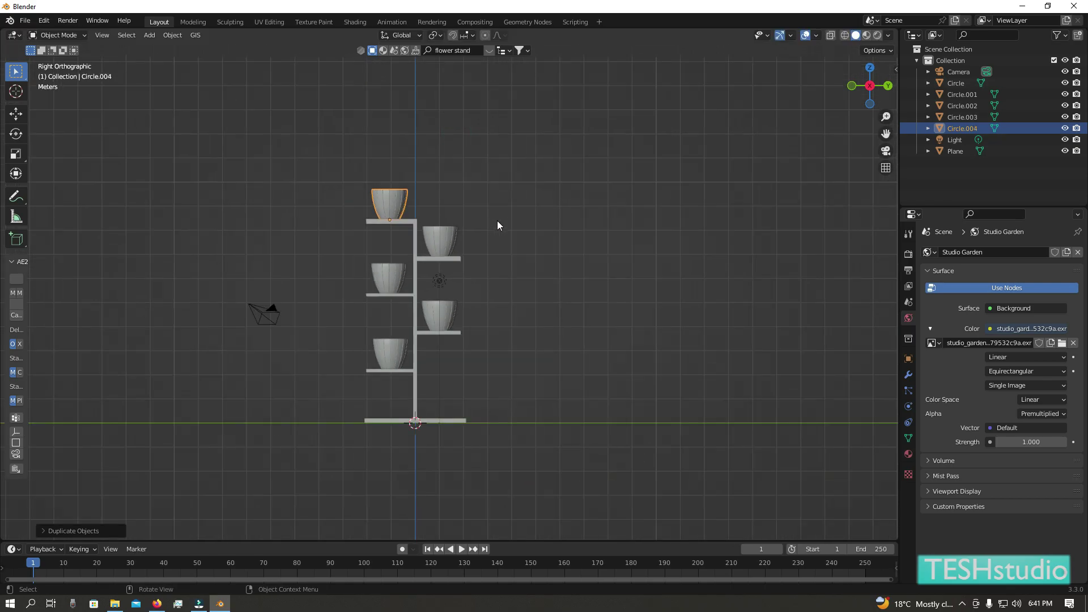
mouse_move(558, 305)
middle_mouse_down()
mouse_move(704, 417)
mouse_move(683, 457)
middle_mouse_up()
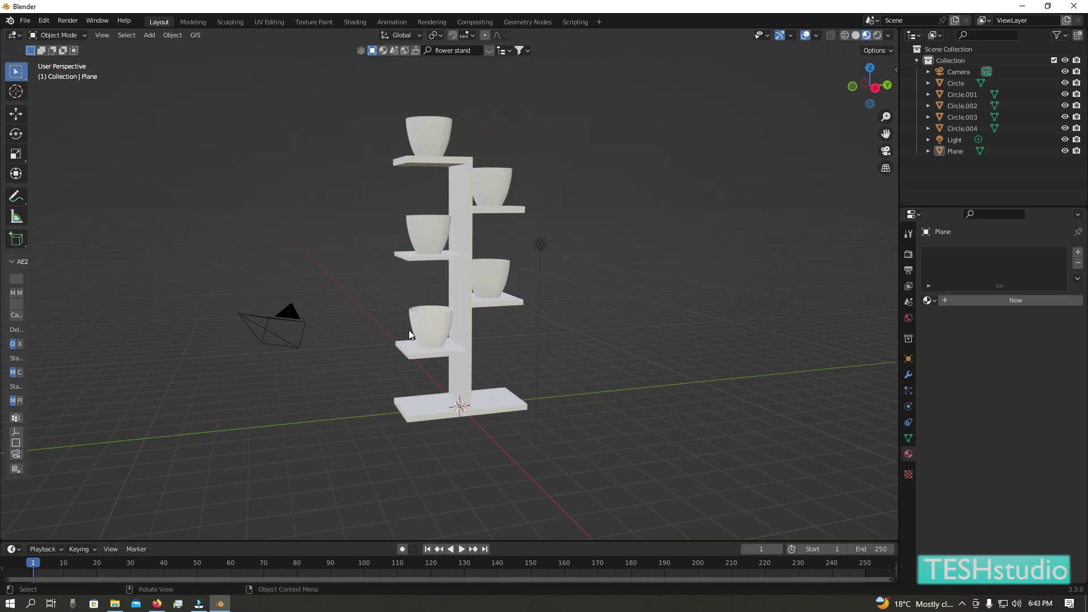
Step: Create a new material for the stand
left_click(456, 352)
left_click(963, 300)
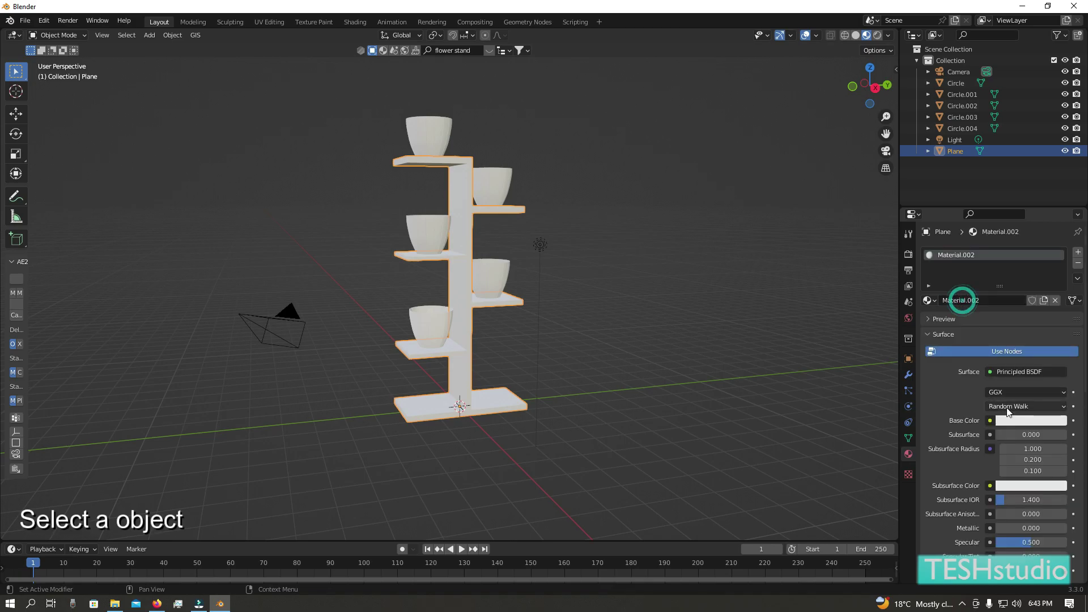
left_click(1016, 419)
middle_click_drag(567, 283, 442, 331)
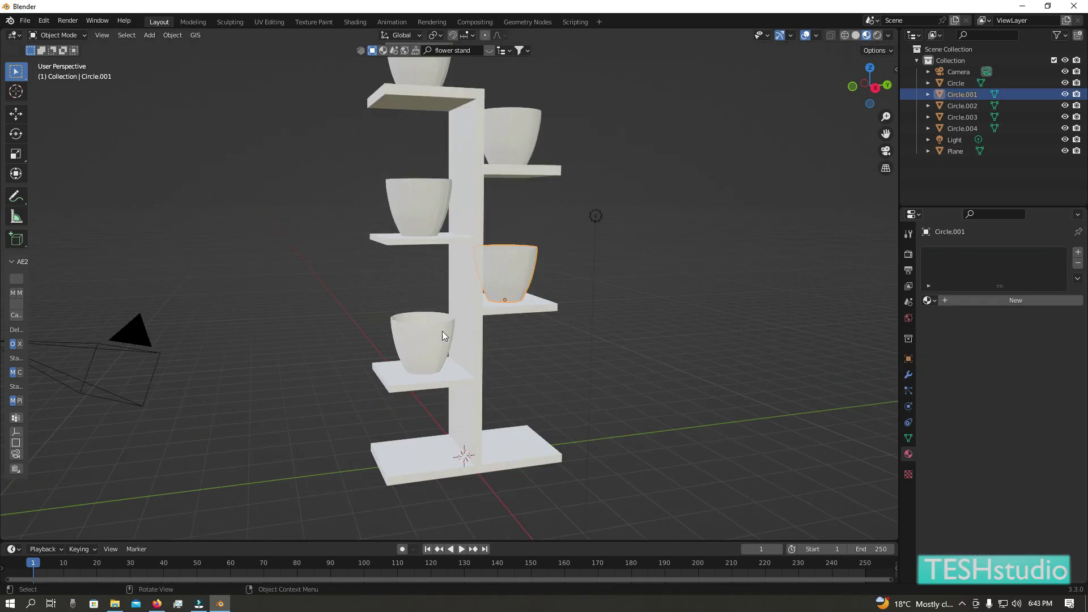
Step: Colour the lowest left pot orange and the lower right pot cyan
left_click(442, 331)
left_click(1030, 425)
left_click(1008, 305)
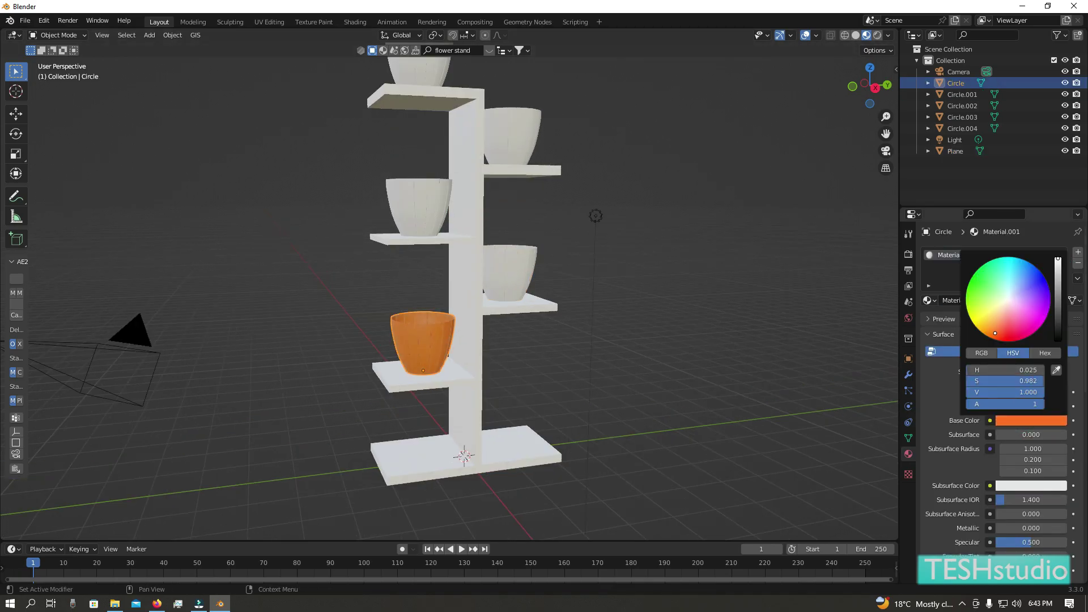
left_click(526, 285)
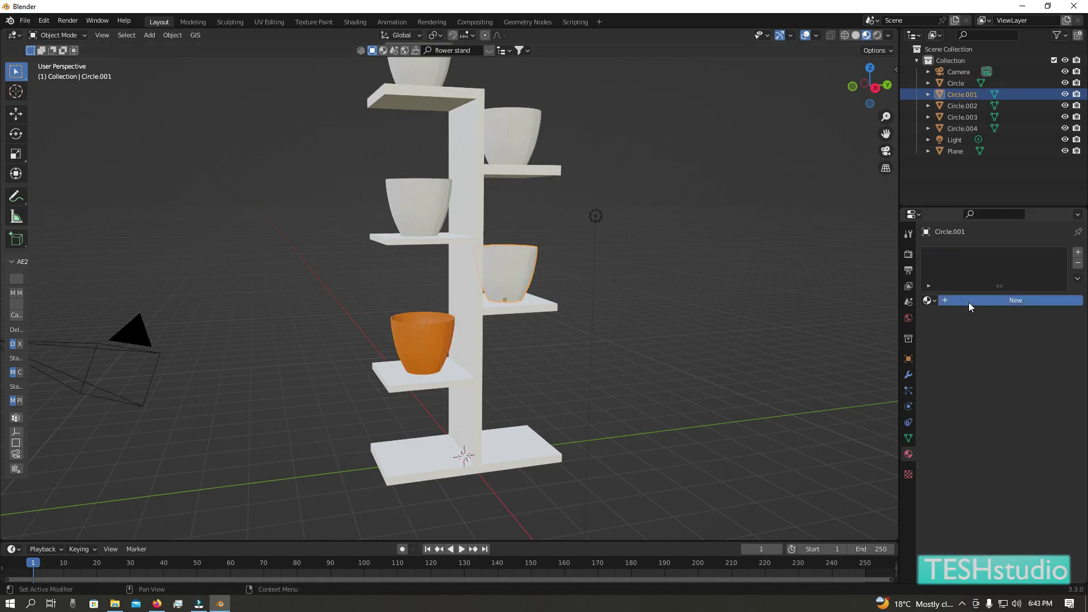
left_click(968, 302)
left_click(1019, 420)
left_click(1017, 274)
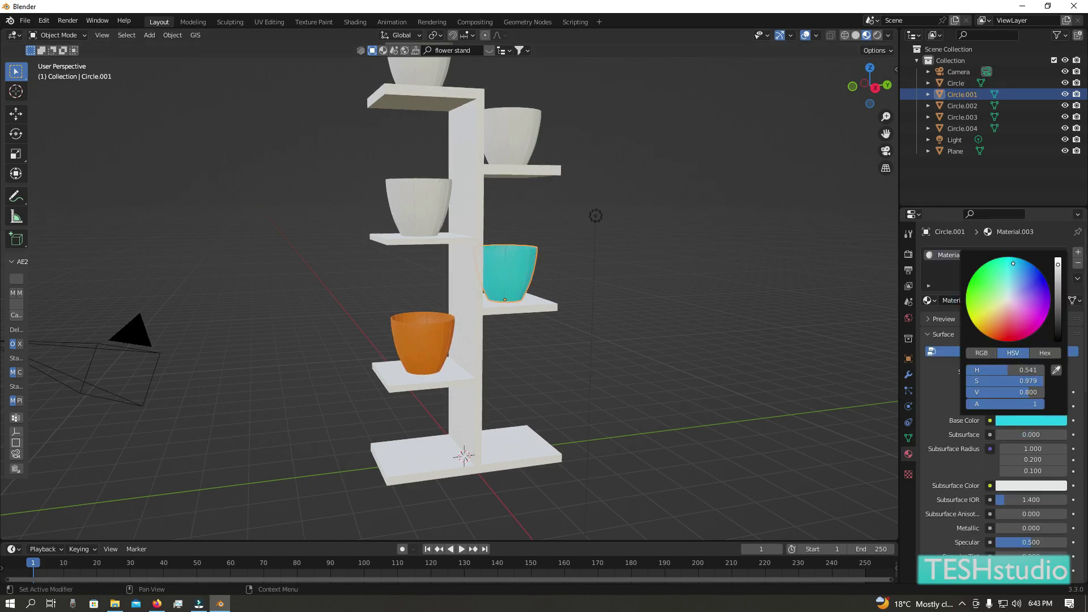
Step: Give the middle left pot a new green material
left_click(875, 88)
left_click(413, 292)
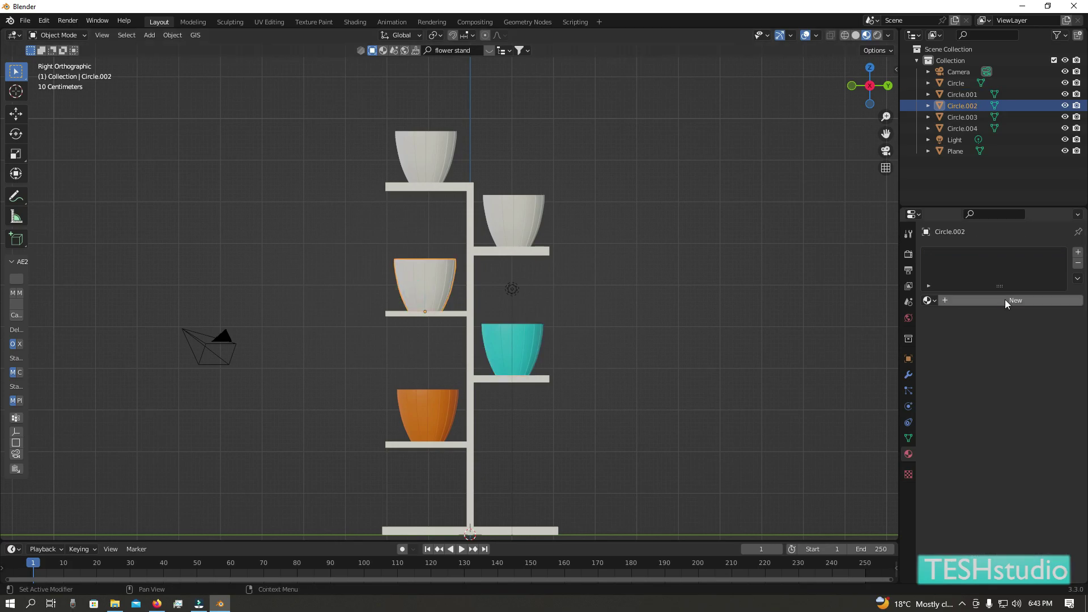
left_click(1006, 303)
left_click(1030, 420)
left_click(980, 297)
Step: Add materials making the upper right pot purple and the top pot yellow
left_click(513, 221)
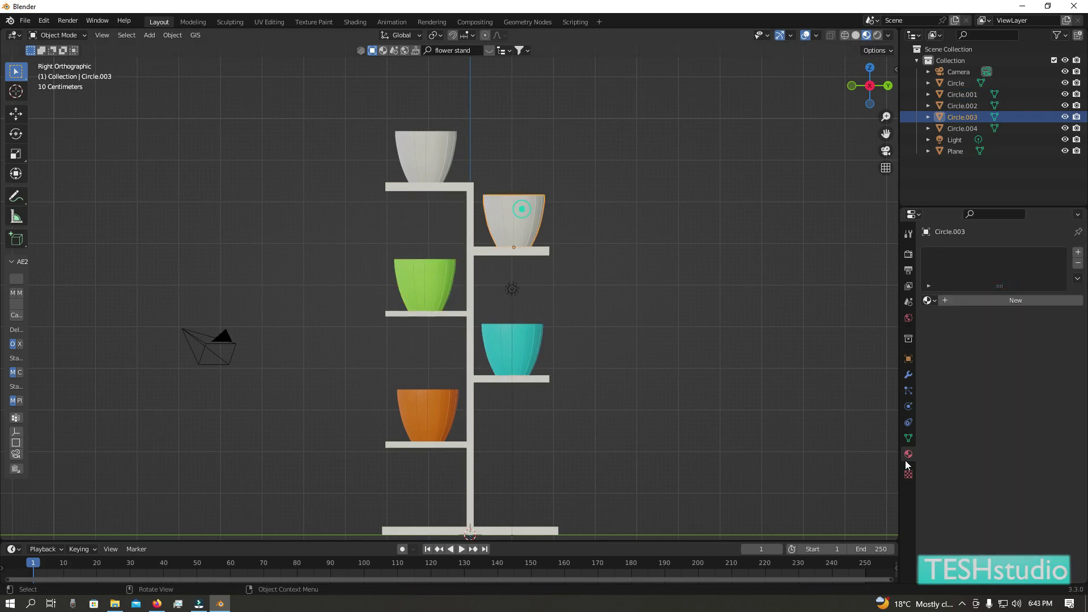
left_click(1006, 302)
left_click(1031, 420)
left_click(1041, 299)
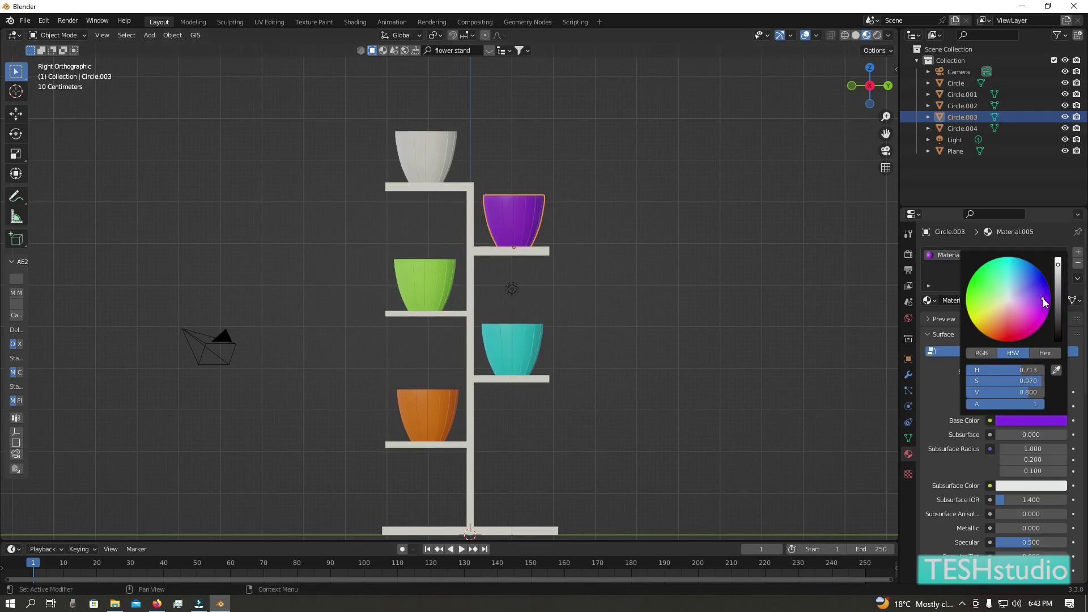
left_click(425, 156)
left_click(1005, 302)
left_click(1031, 421)
left_click(985, 317)
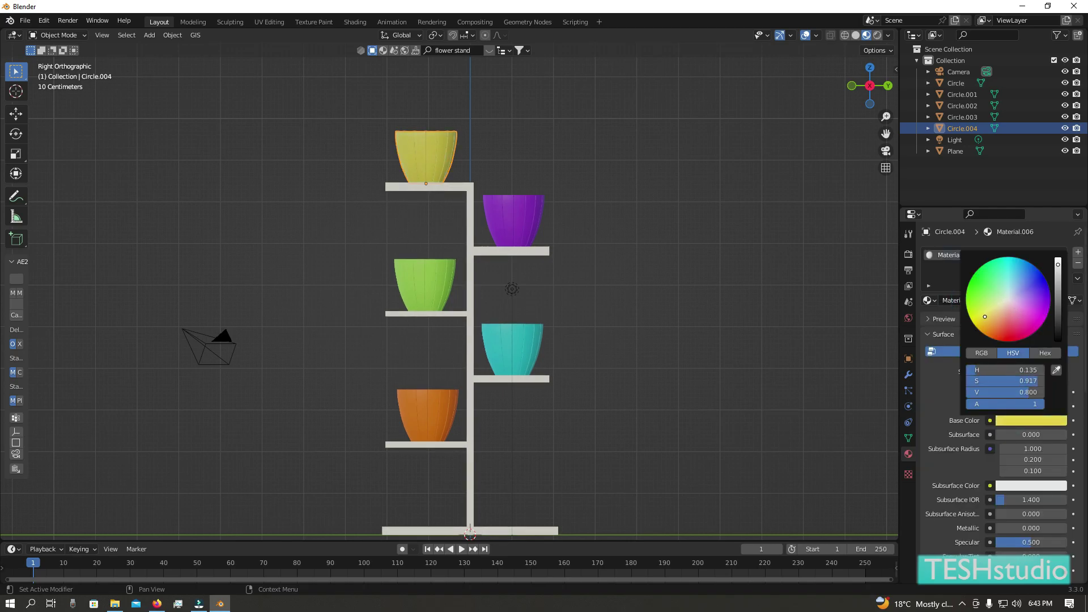
Step: Swap colours so the upper right pot is yellow and the top pot purple
left_click(513, 219)
left_click(1031, 420)
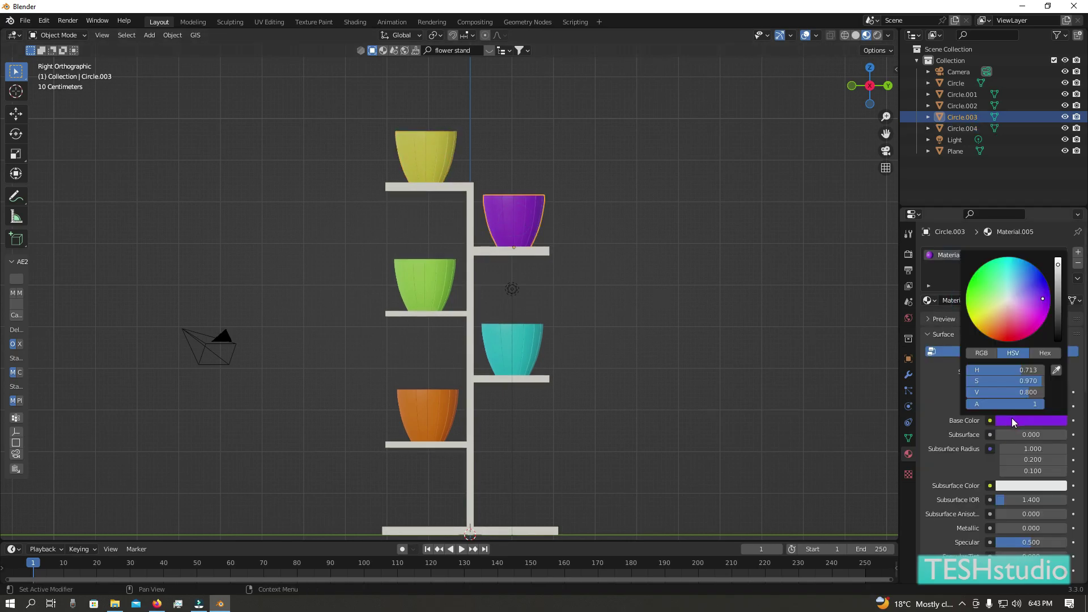
left_click(984, 316)
left_click(429, 157)
left_click(1030, 420)
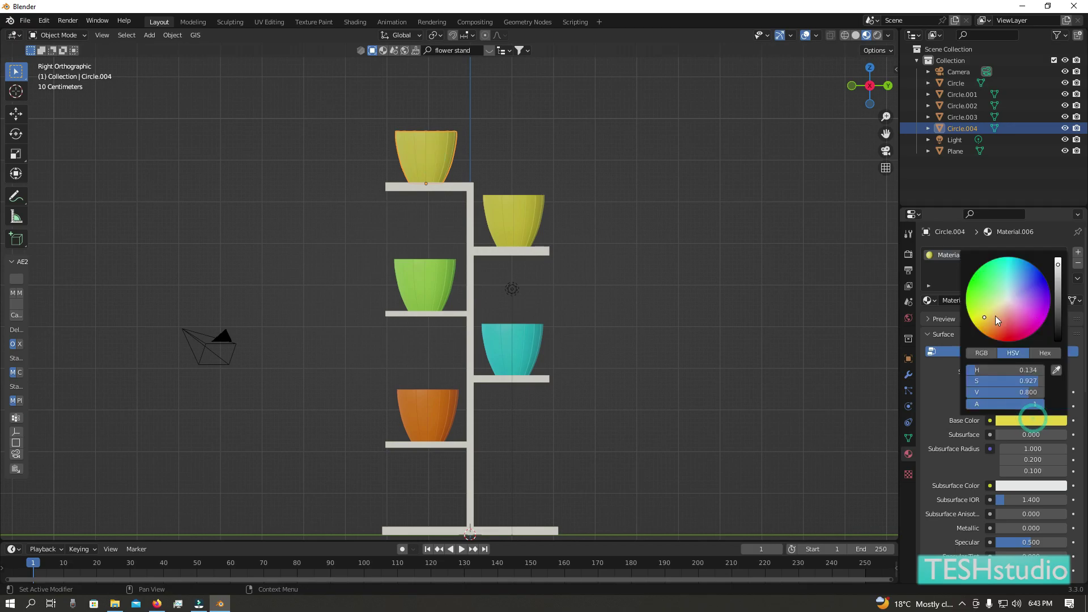
left_click(1029, 308)
mouse_move(596, 310)
middle_mouse_down()
mouse_move(634, 321)
mouse_move(590, 348)
mouse_move(763, 352)
mouse_move(743, 330)
middle_mouse_up()
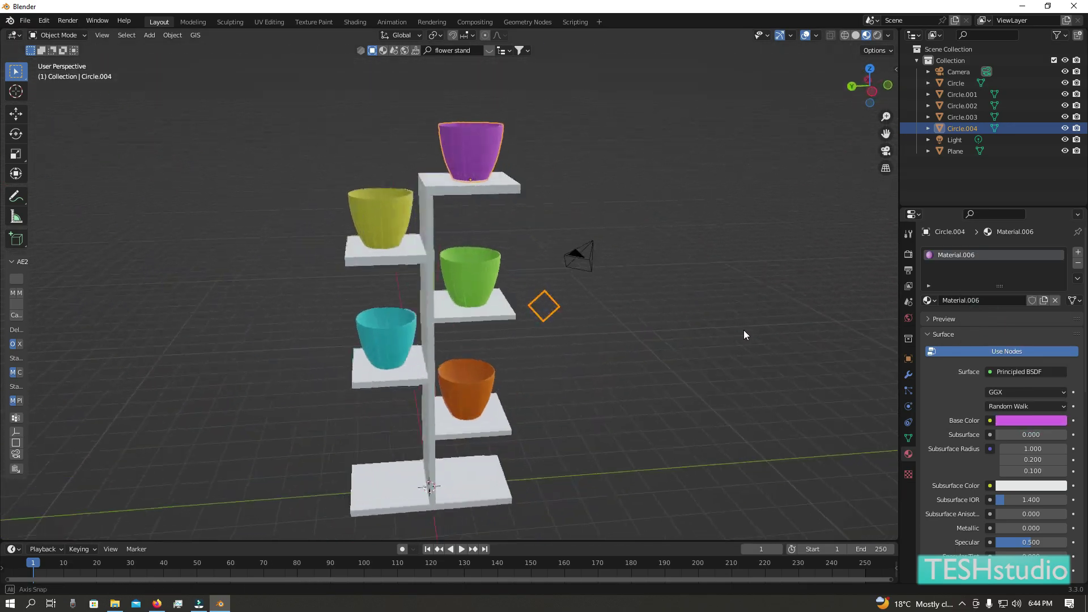